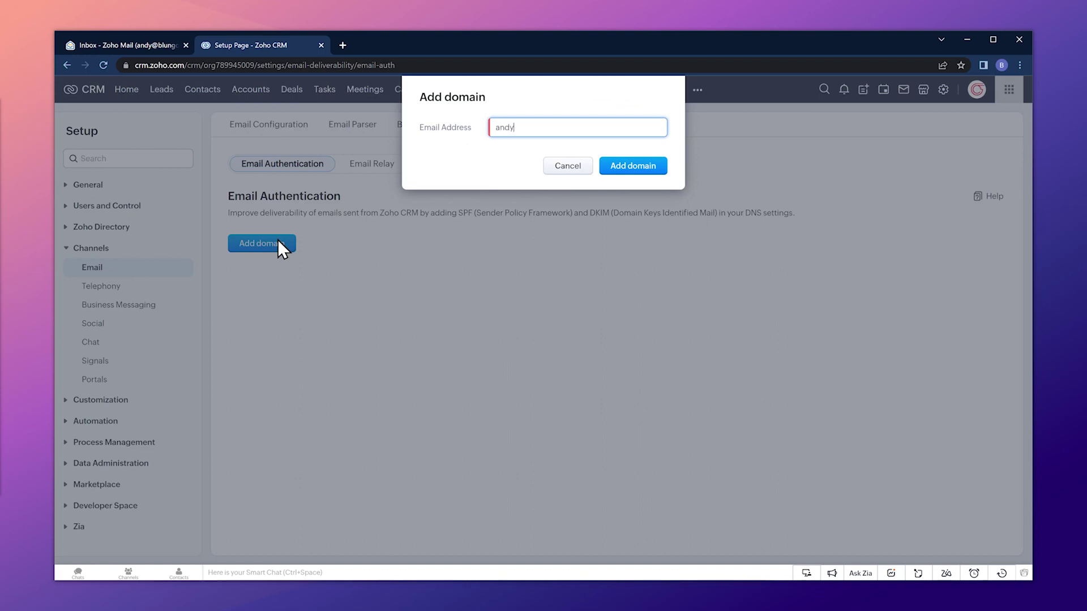
Add the blungo.co domain to the Zoho CRM email authentication list using the mailbox's email address
text(.co)
click(619, 170)
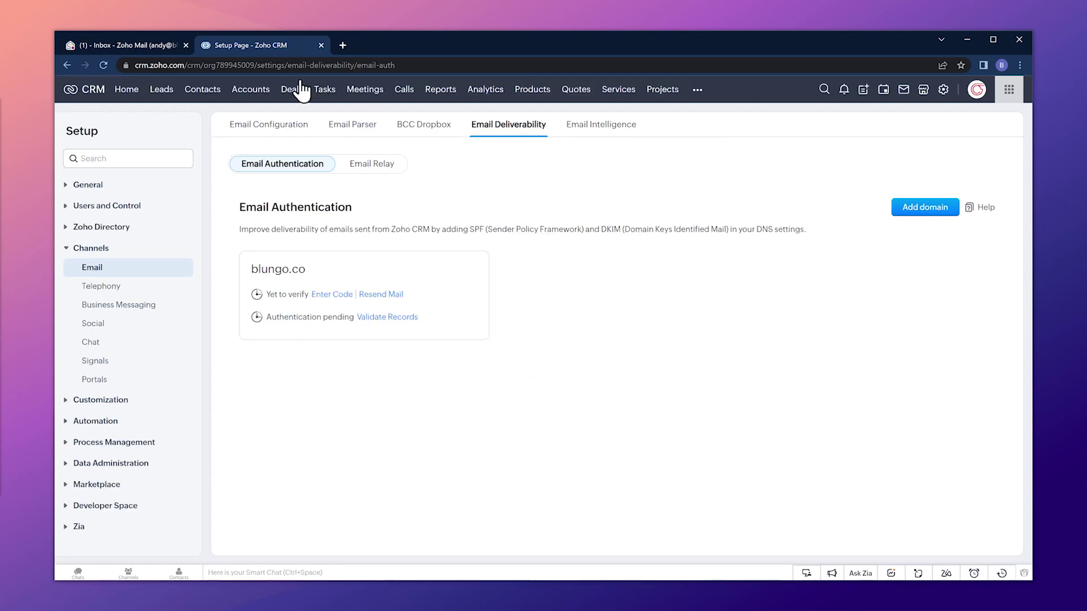
Copy the verification code from the Verify Your Domain email in Zoho Mail and verify blungo.co with it in Zoho CRM
click(151, 45)
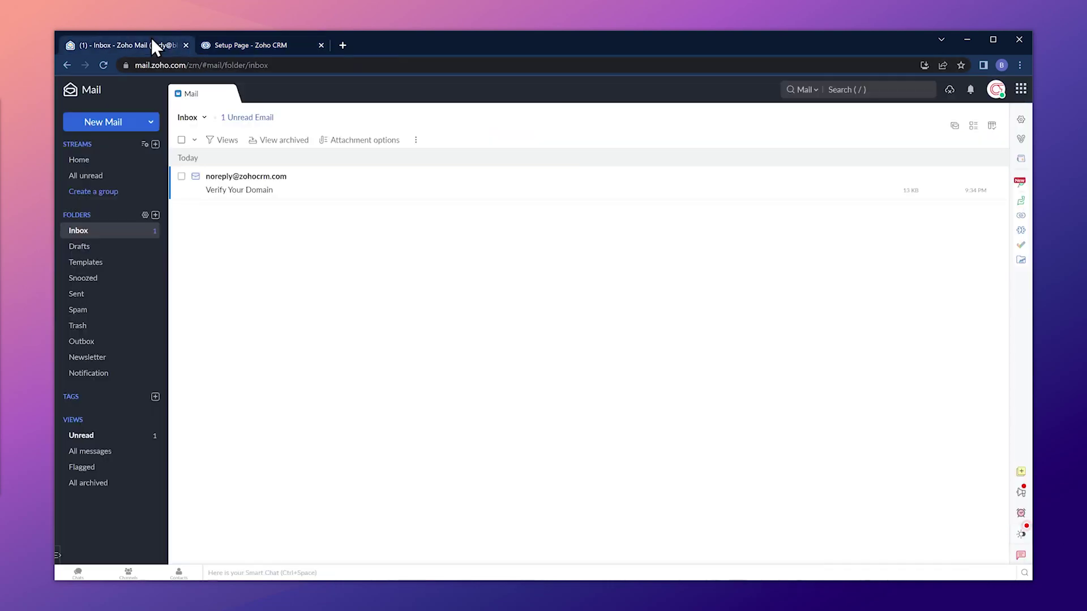
click(319, 182)
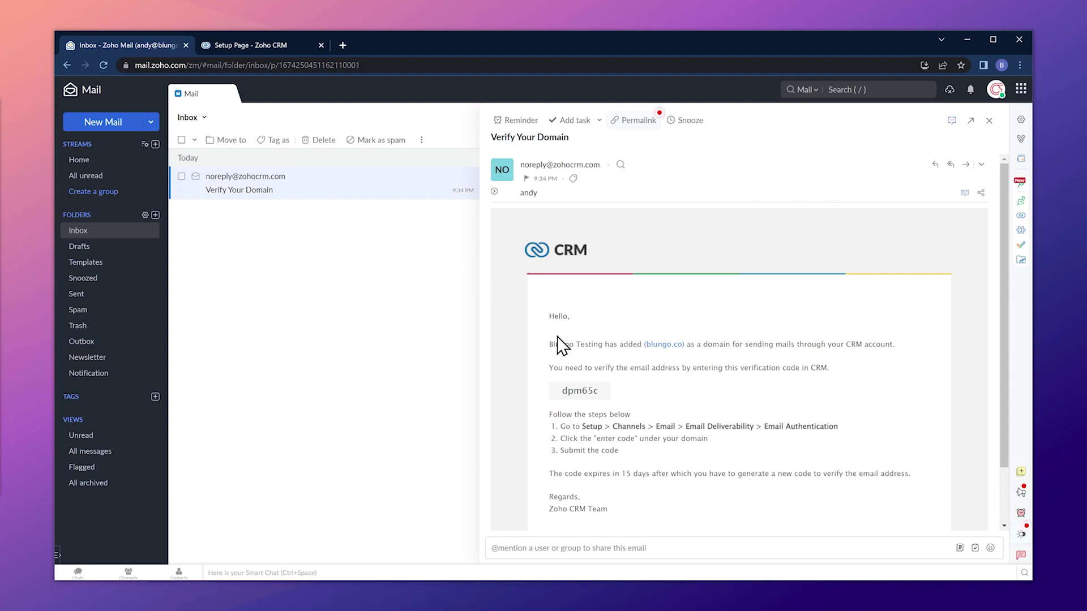
drag(599, 390, 563, 389)
key(ctrl+c)
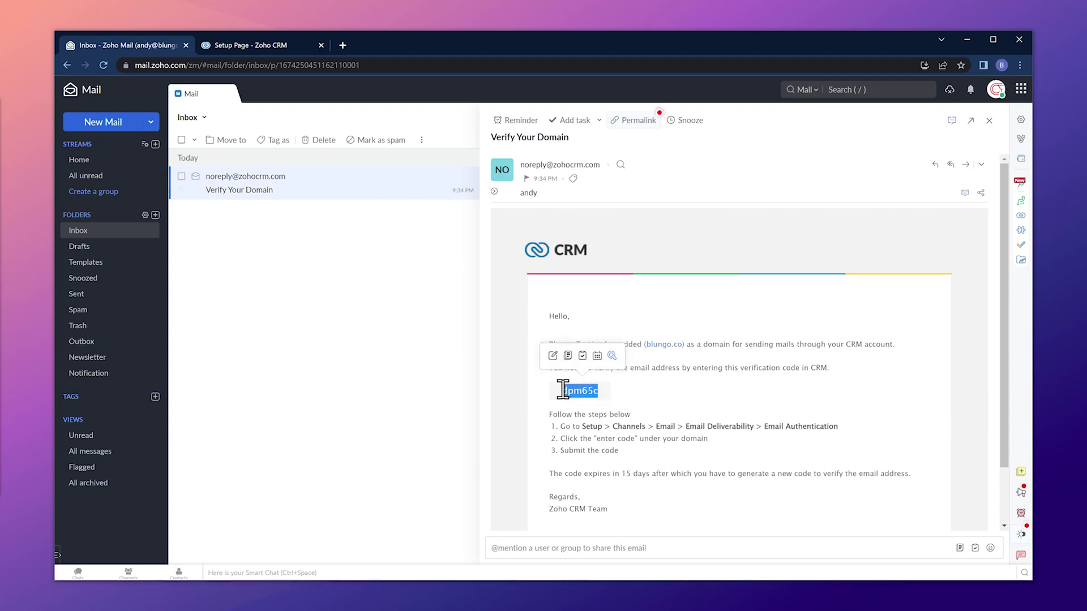
click(293, 46)
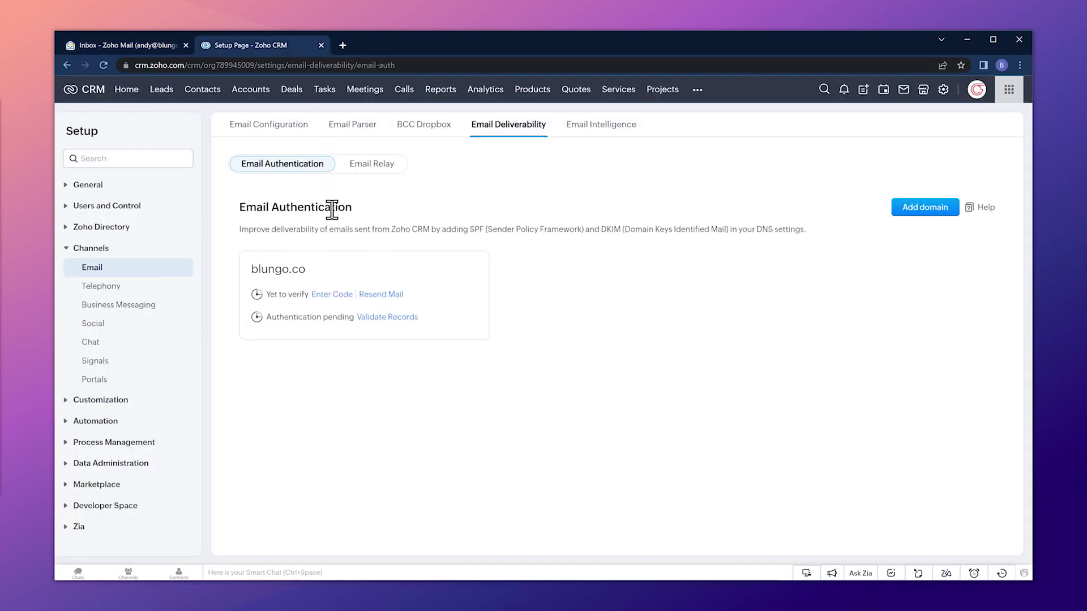
click(331, 294)
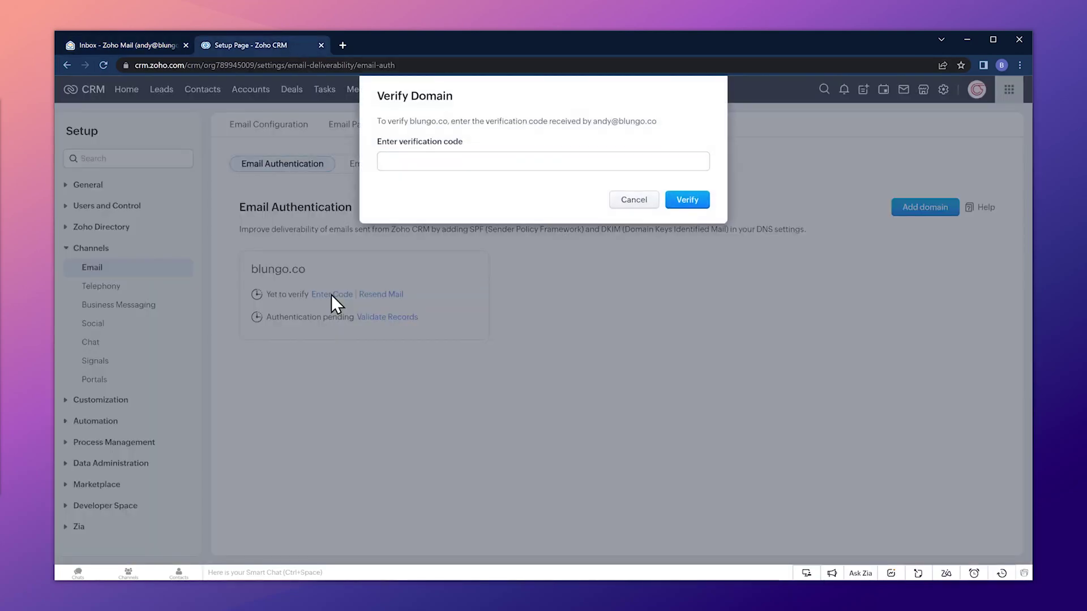
key(ctrl+v)
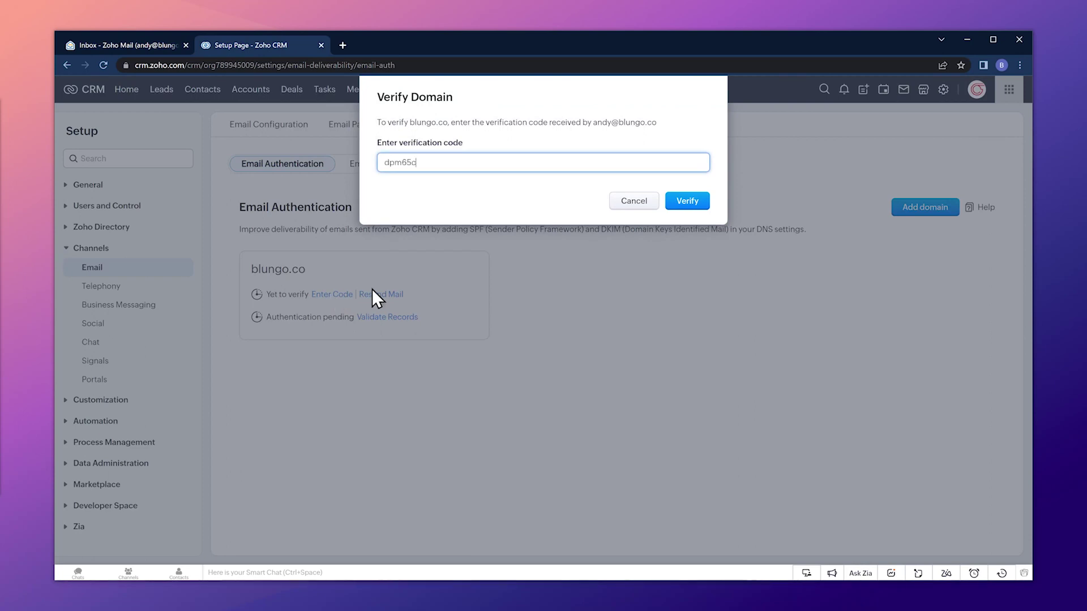
click(679, 205)
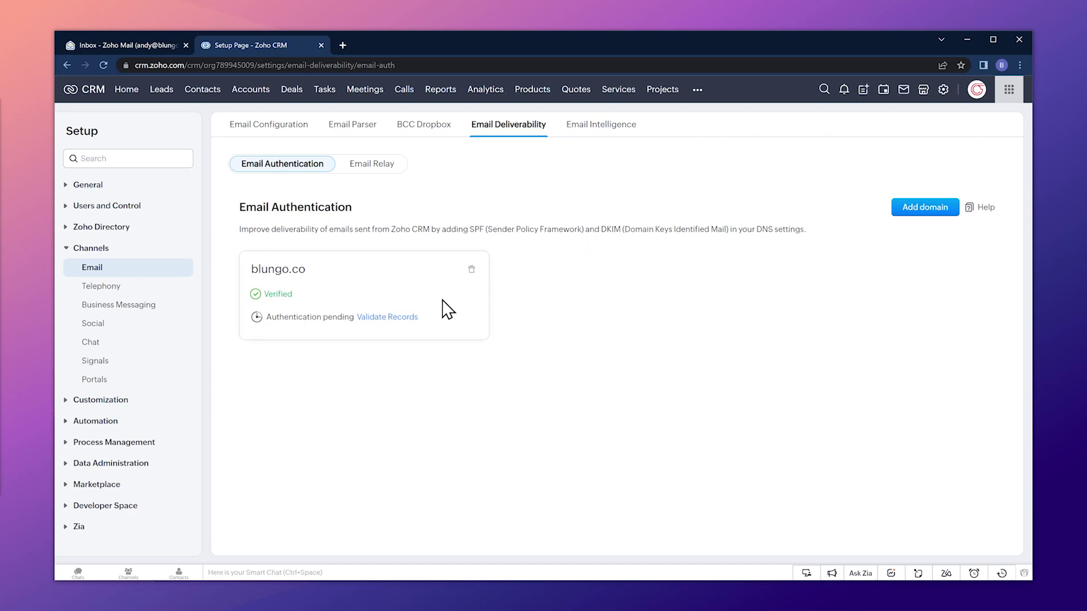
Copy the SPF record value for blungo.co from its authentication details and switch to the domain's DNS records in GoDaddy
click(403, 317)
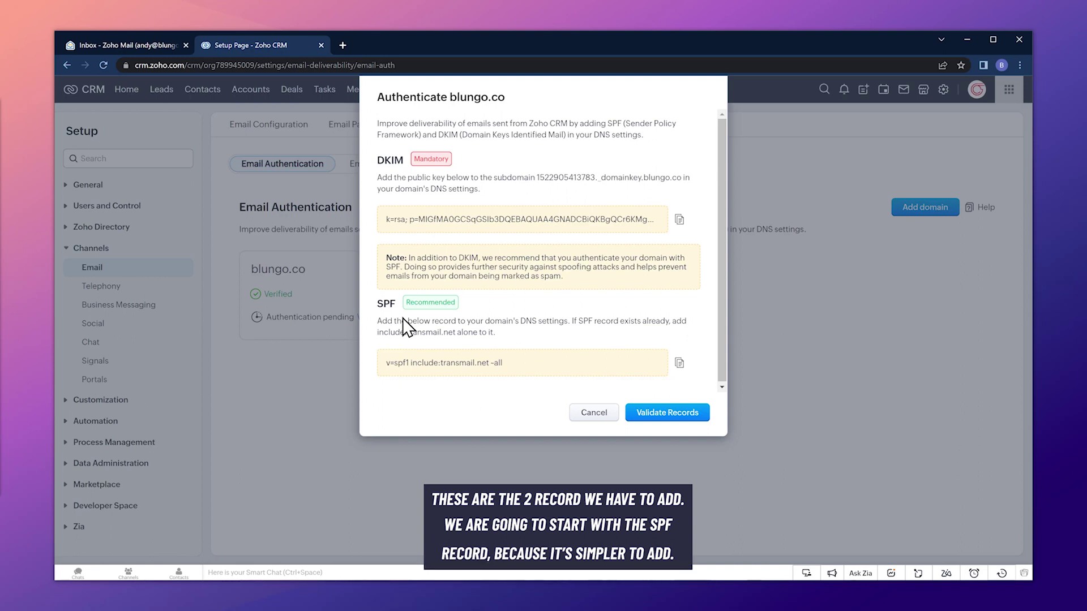
click(679, 364)
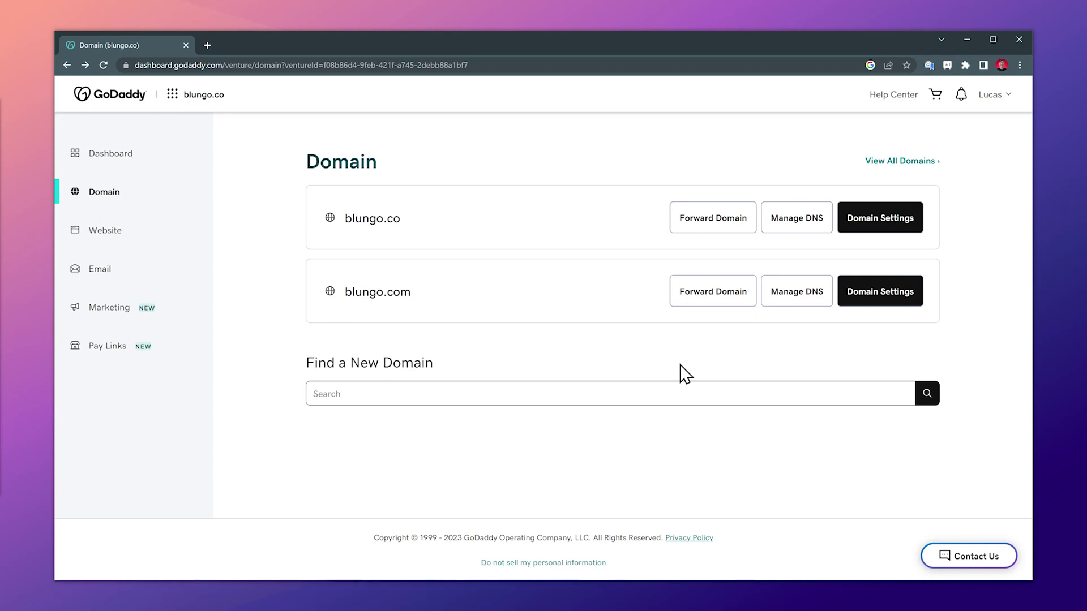
click(779, 226)
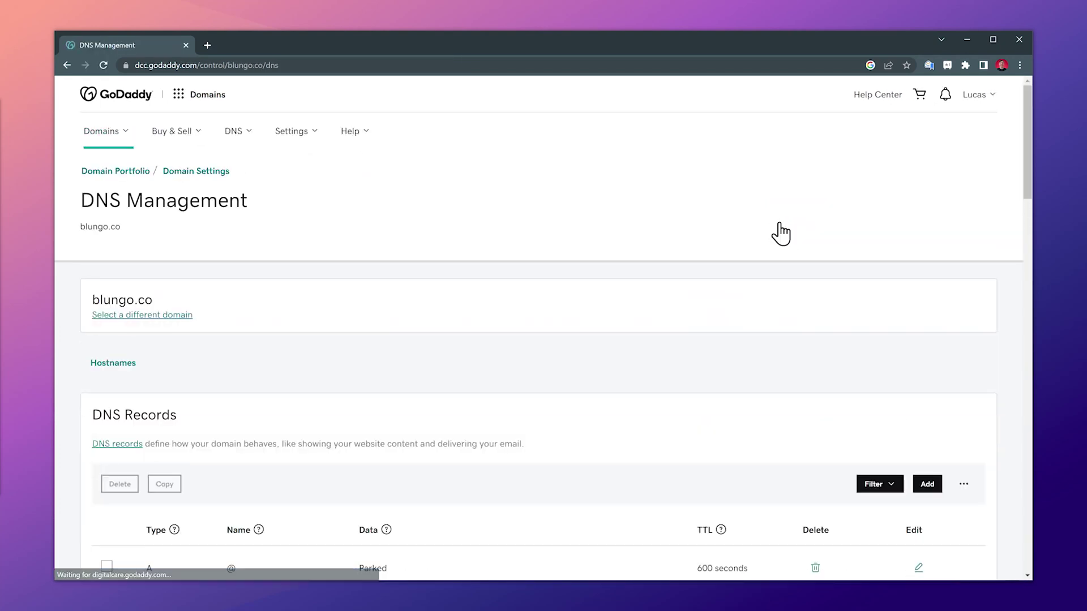
scroll(780, 232, down, 4)
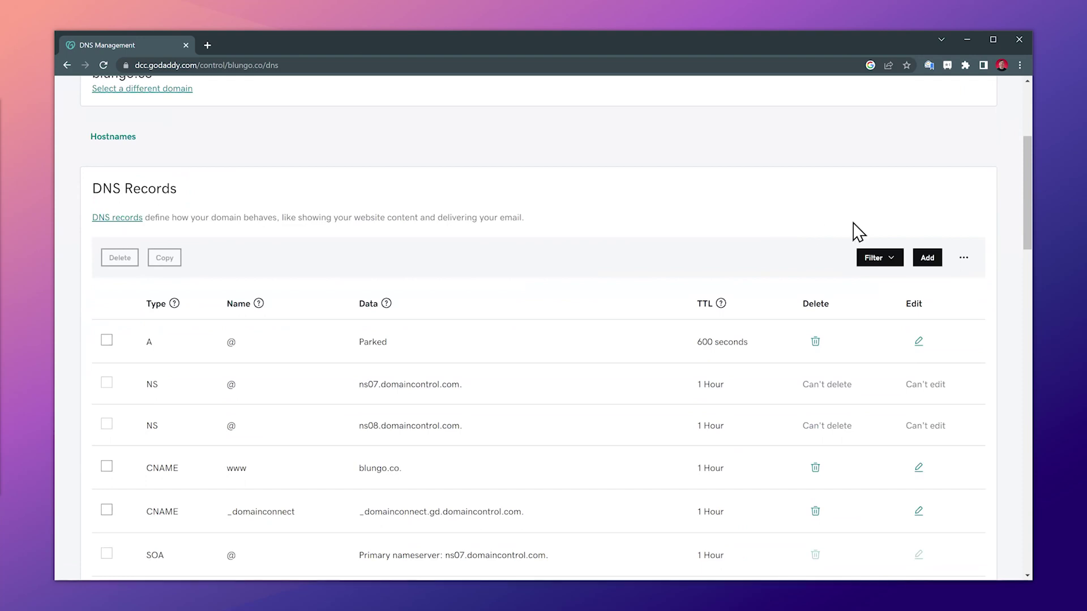
Add a TXT record named @ with the value "v=spf1 include:transmail.net ~all" to the blungo.co DNS records
click(927, 258)
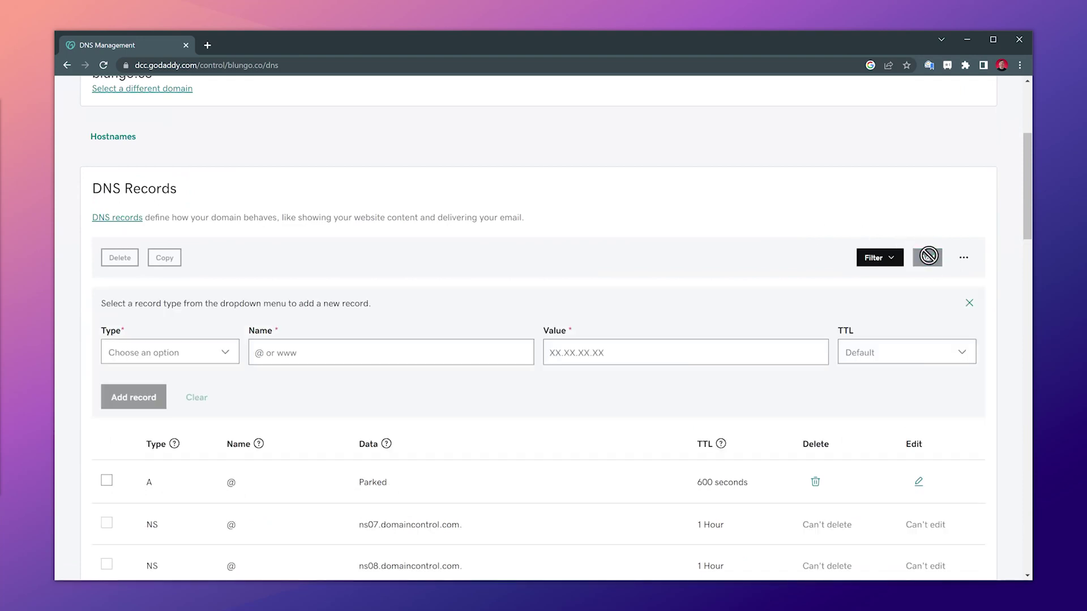
click(222, 359)
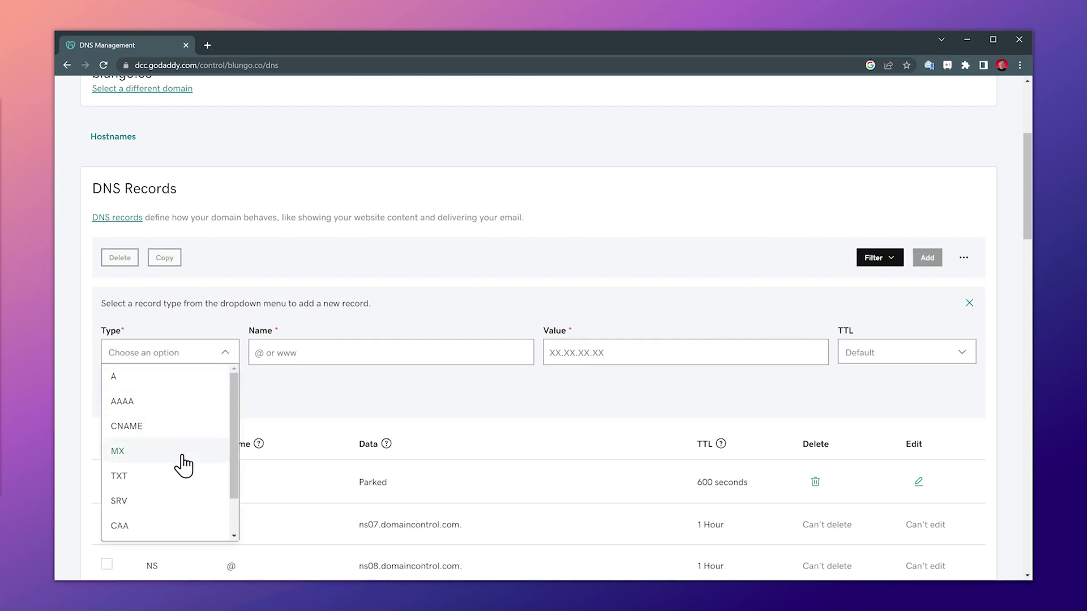
click(177, 479)
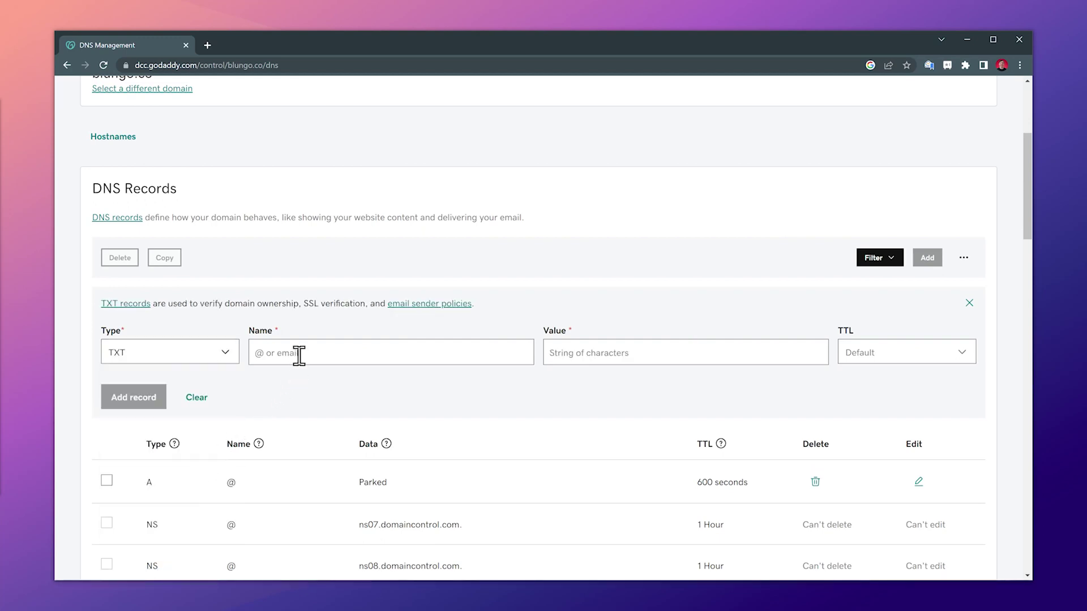
text(@)
click(564, 353)
key(ctrl+v)
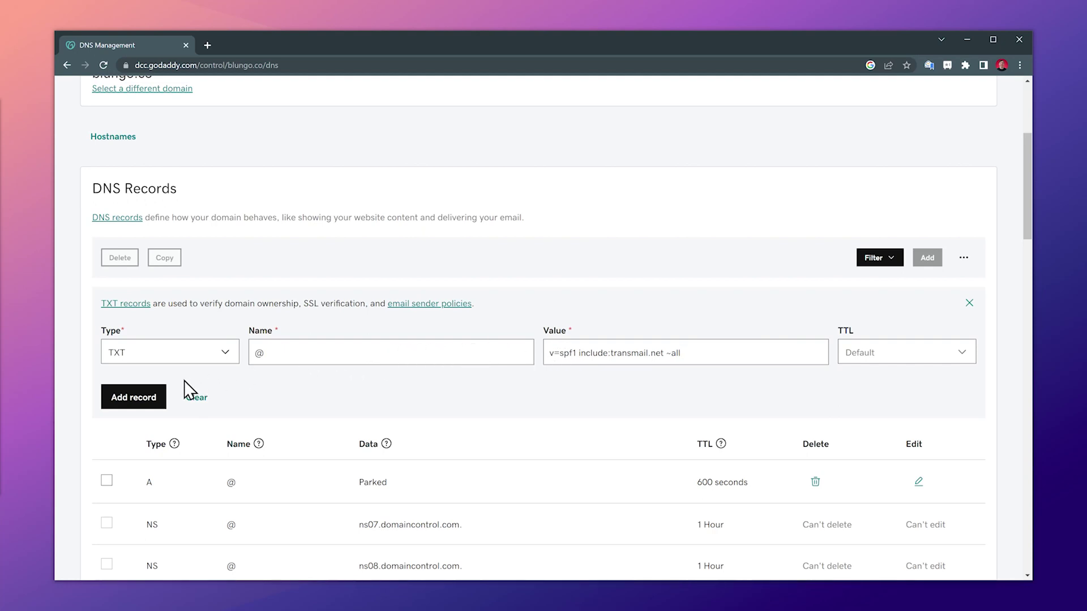
click(150, 398)
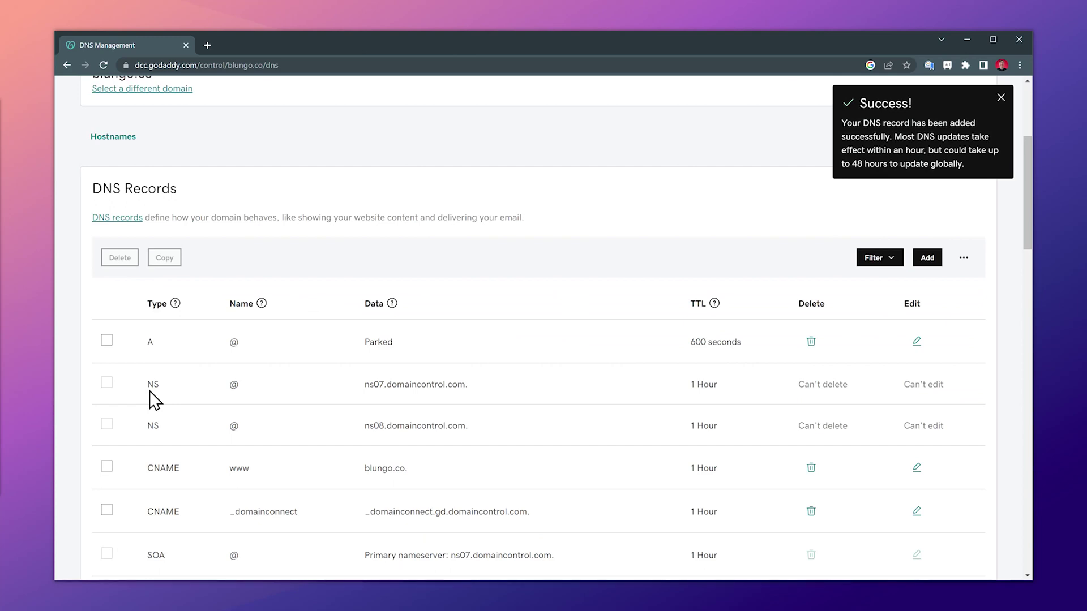
Copy the DKIM subdomain 1522905413783._domainkey.blungo.co from Zoho CRM and start a new GoDaddy TXT record with it as the name
key(alt+Tab)
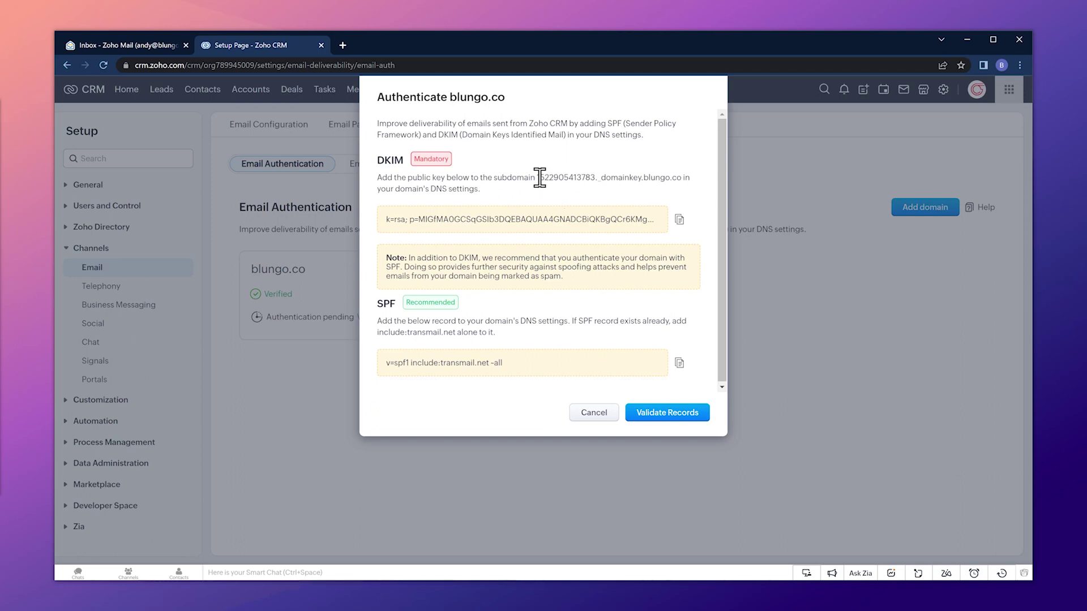
drag(538, 177, 679, 176)
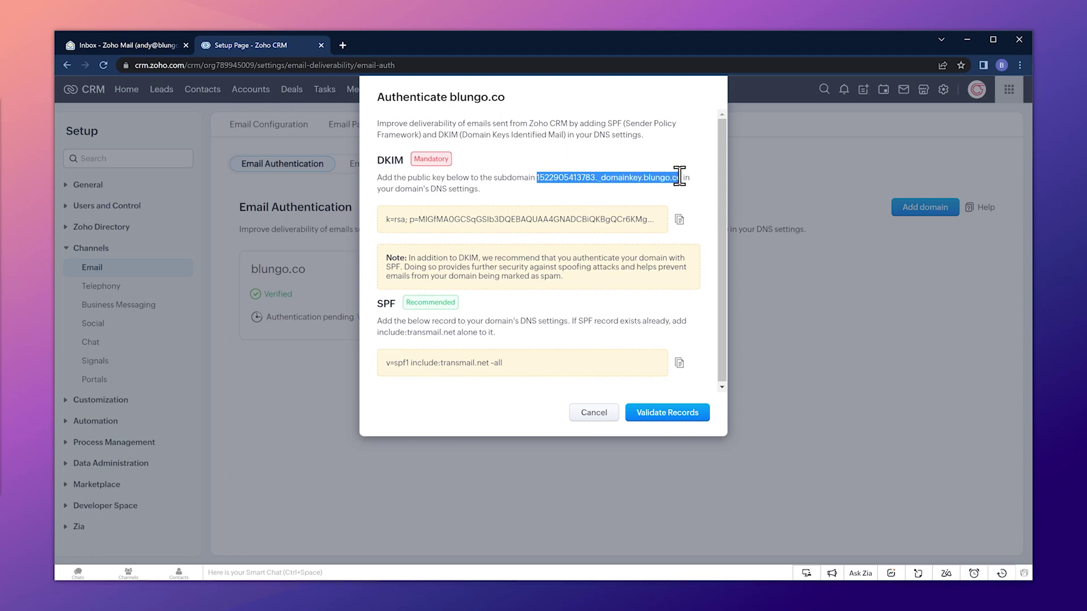
key(alt+Tab)
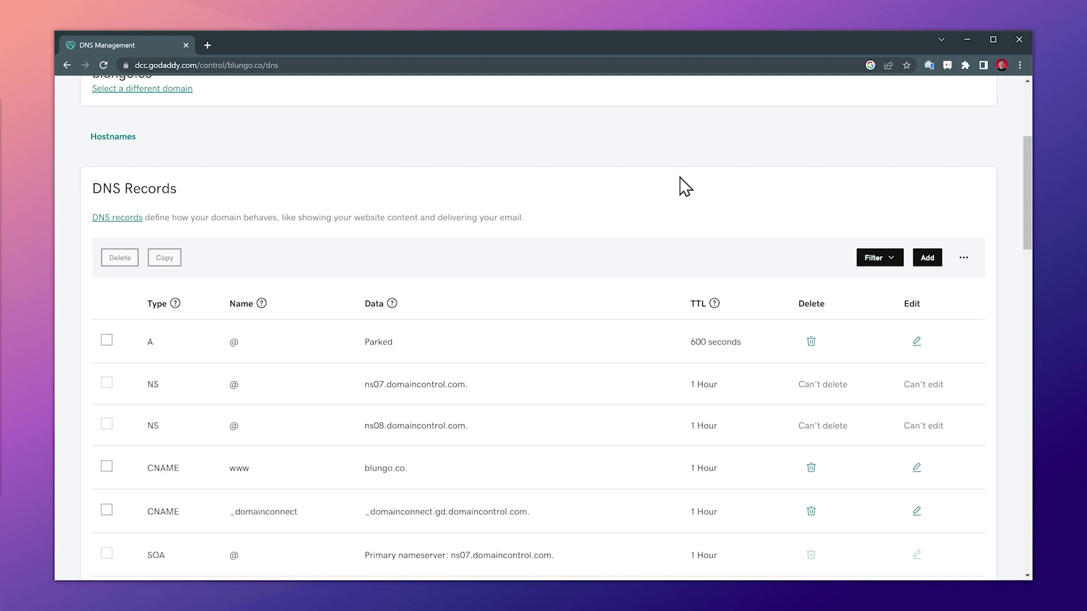
click(926, 260)
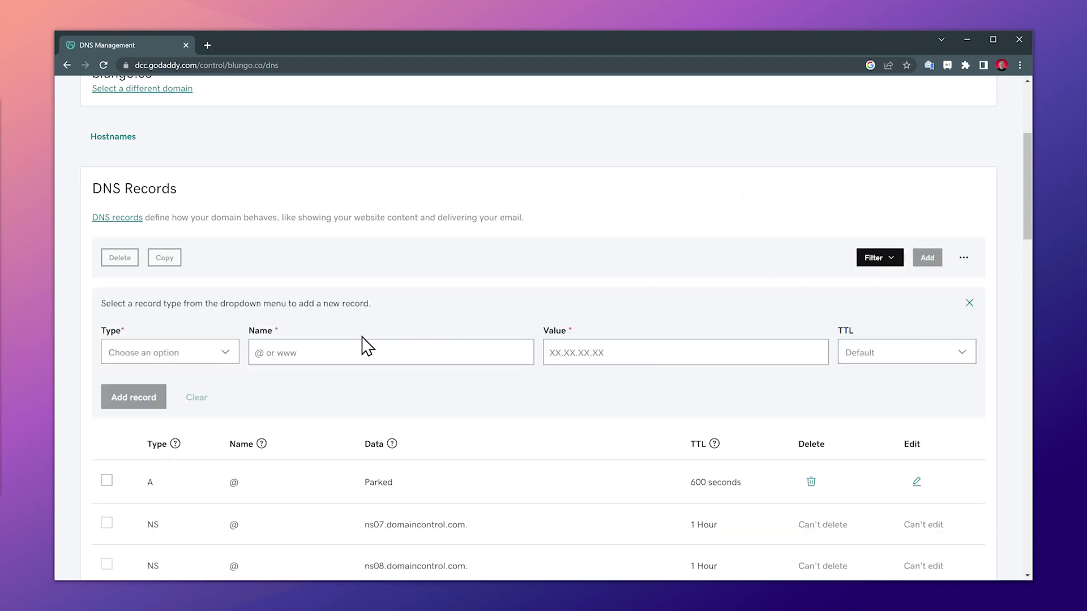
click(226, 358)
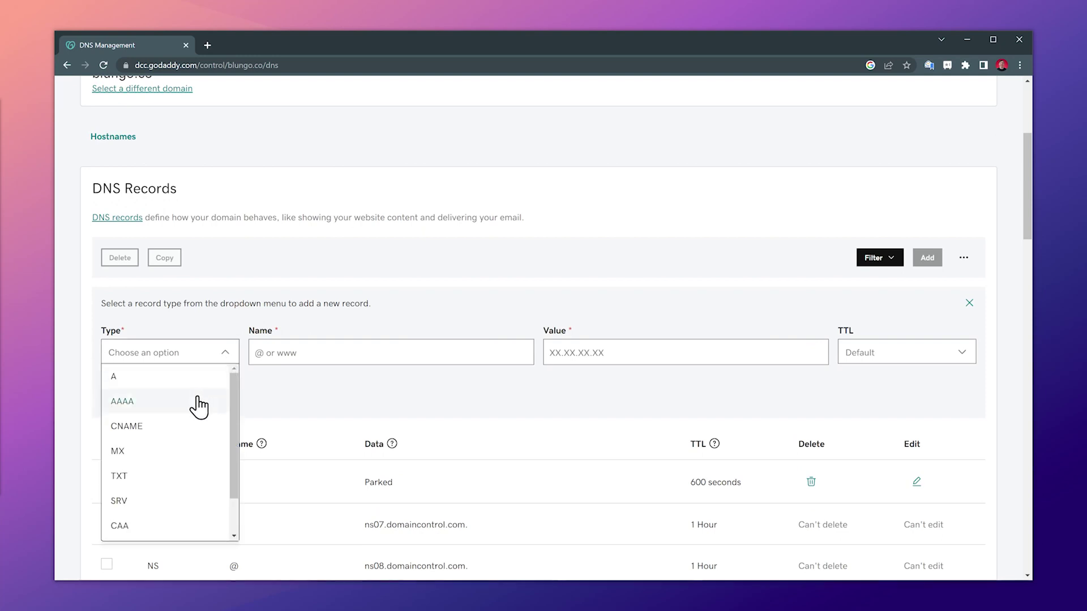
click(175, 475)
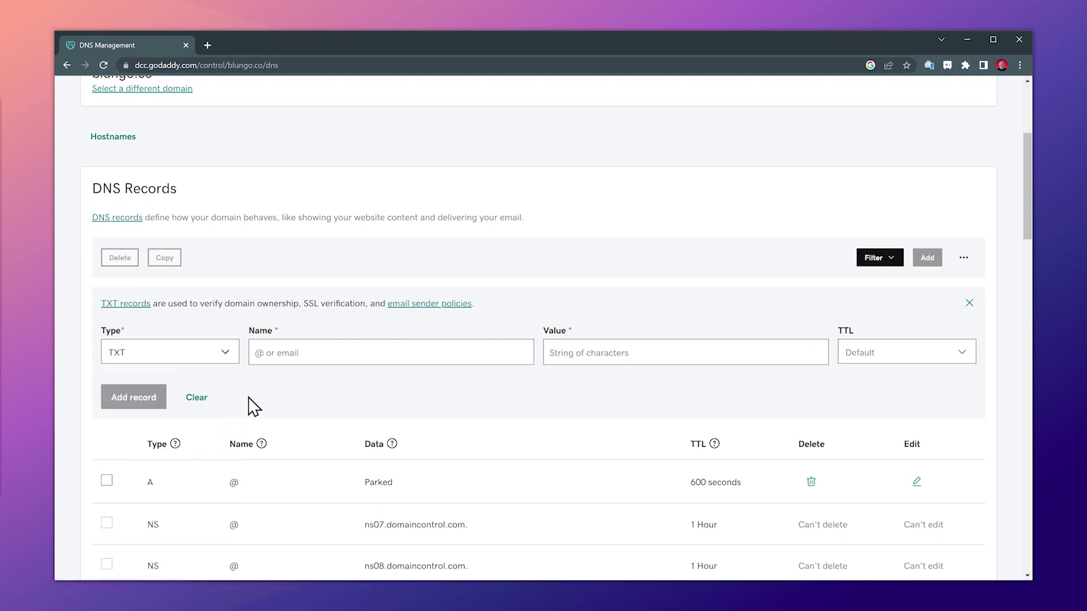
click(294, 351)
key(ctrl+v)
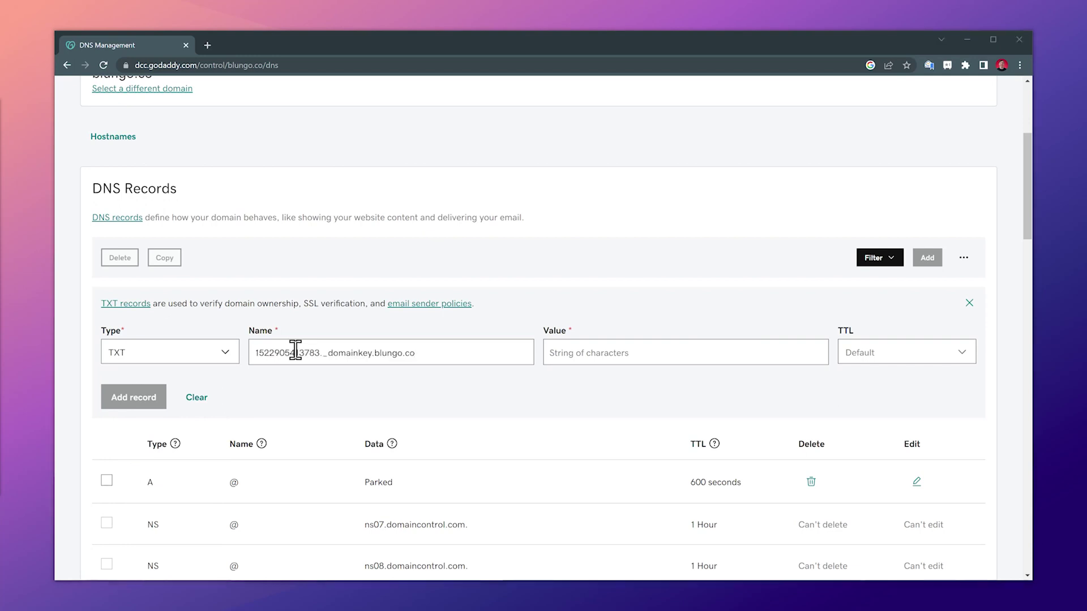
Paste the DKIM public key from Zoho CRM as the TXT record's value and save it to resolve on 1522905413783._domainkey.blungo.co
key(alt+Tab)
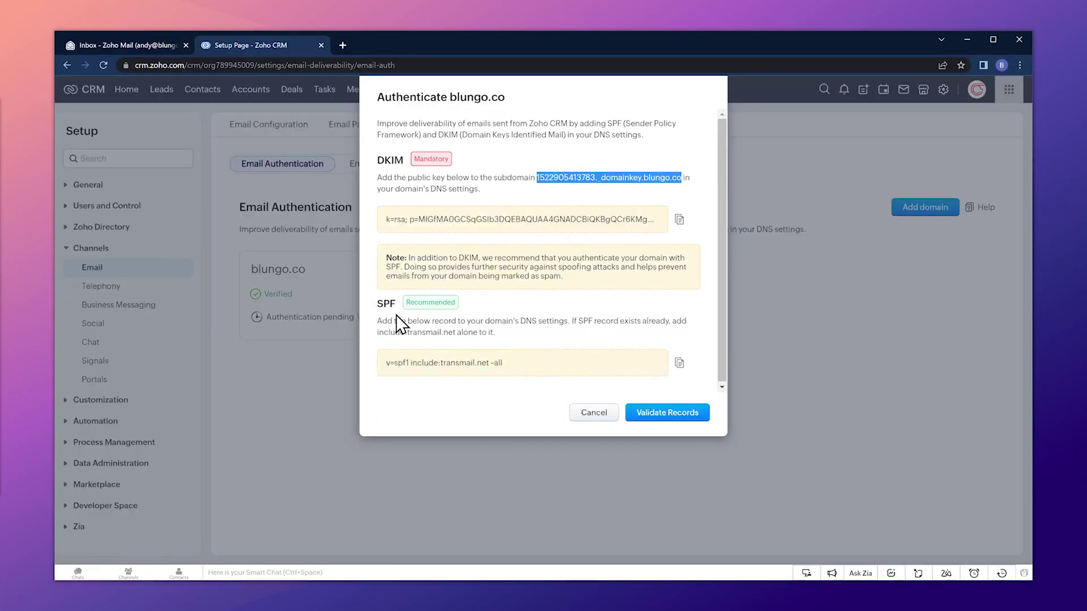
click(678, 222)
key(alt+Tab)
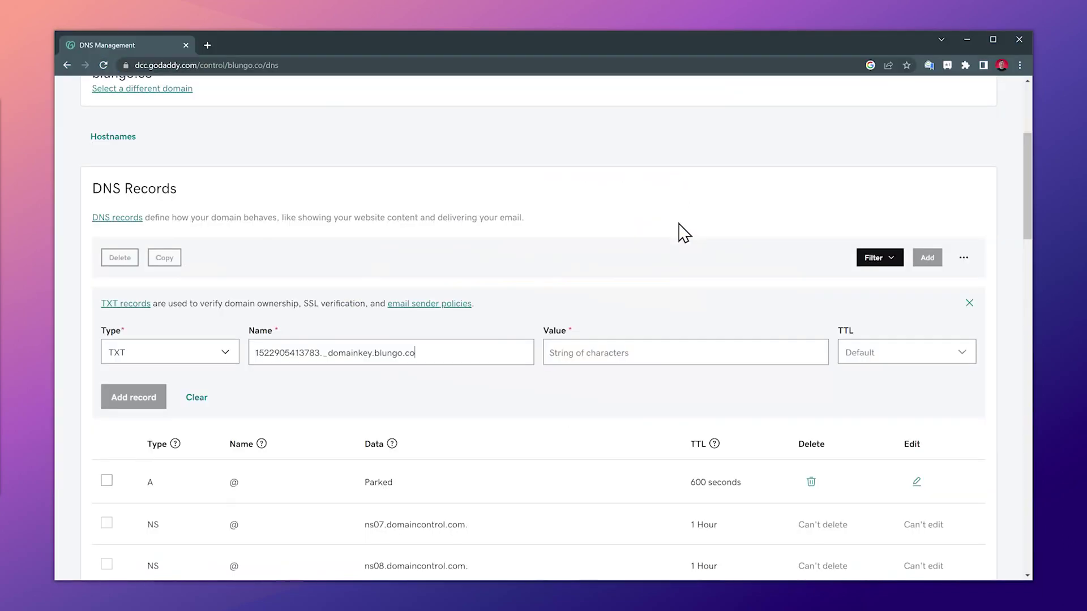
click(627, 349)
key(ctrl+v)
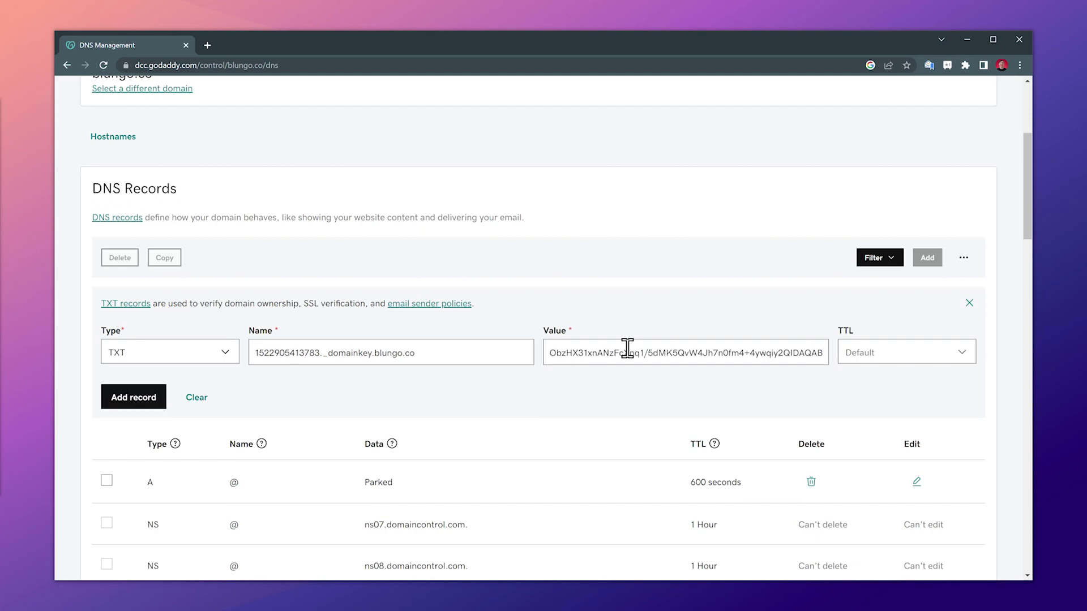
click(146, 399)
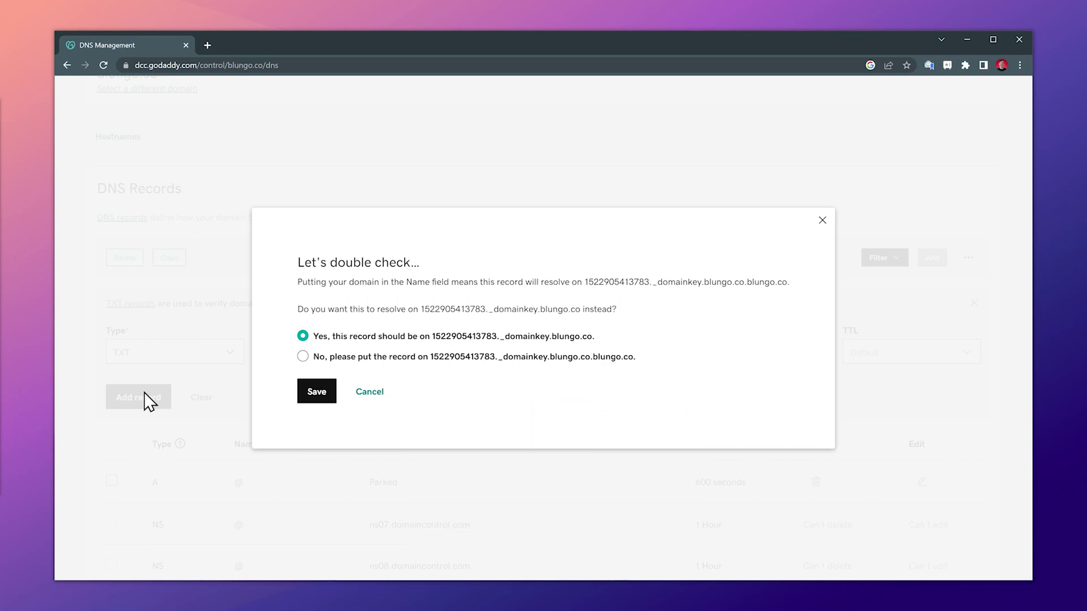
click(311, 395)
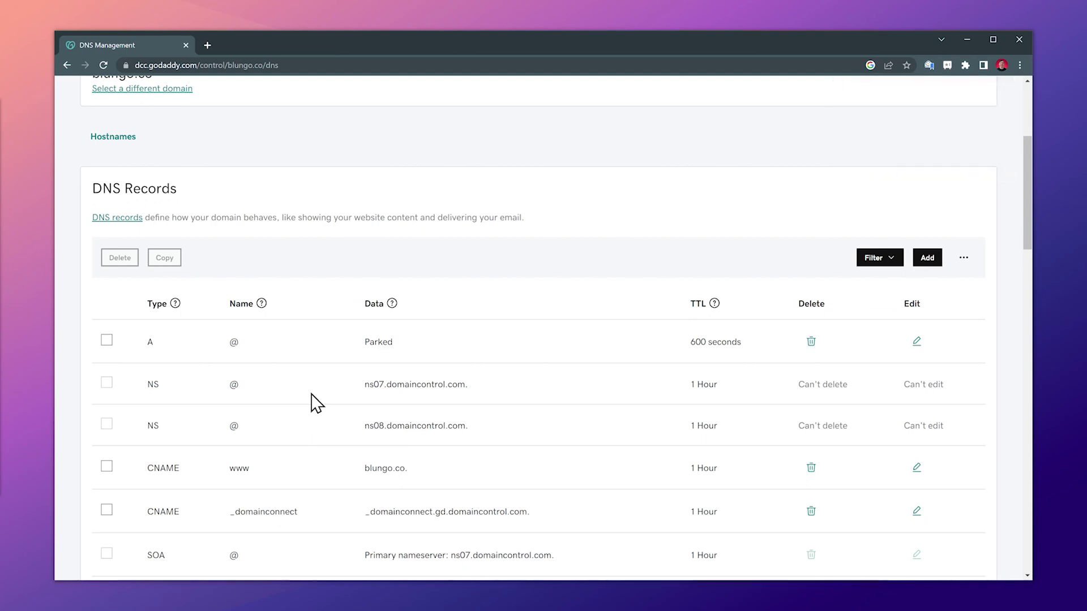
Check both pages of the DNS record list for the new entries, and validate the blungo.co records in Zoho CRM
scroll(315, 403, down, 1)
scroll(316, 403, down, 5)
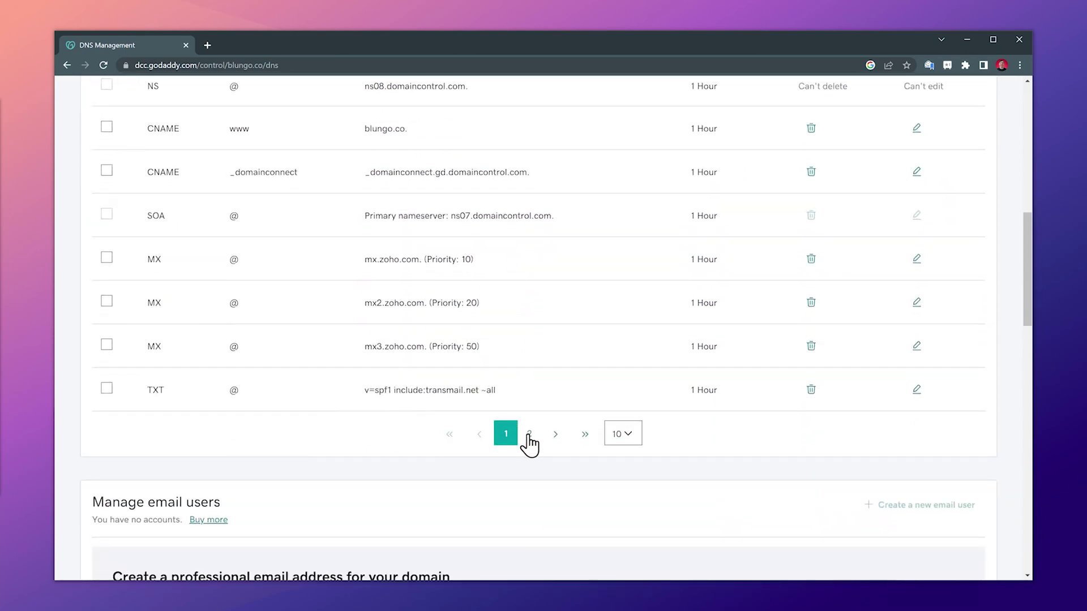
scroll(526, 438, down, 8)
scroll(534, 444, up, 3)
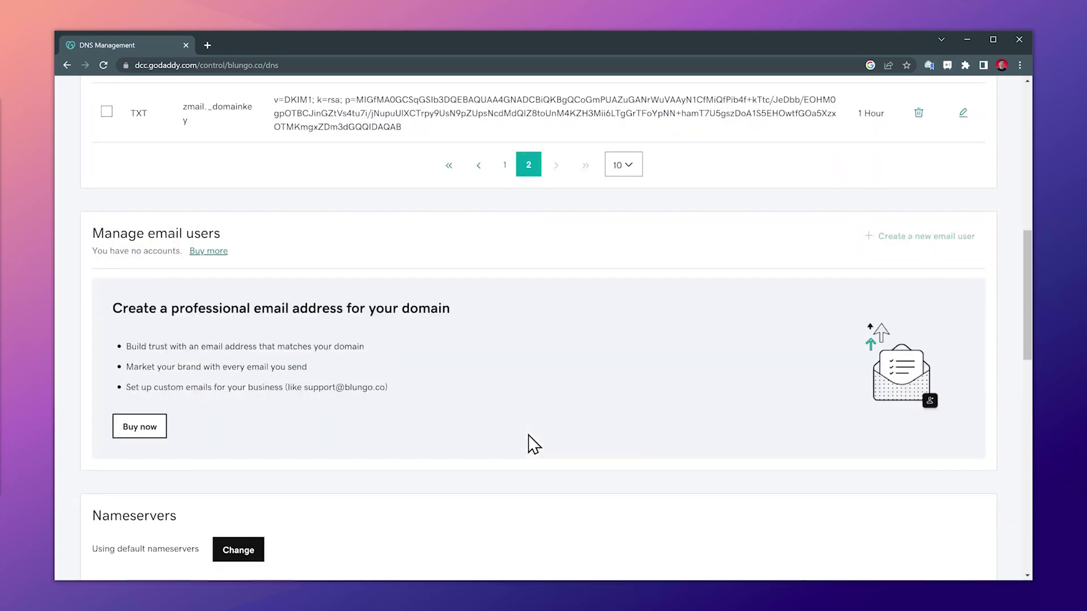
scroll(534, 444, up, 4)
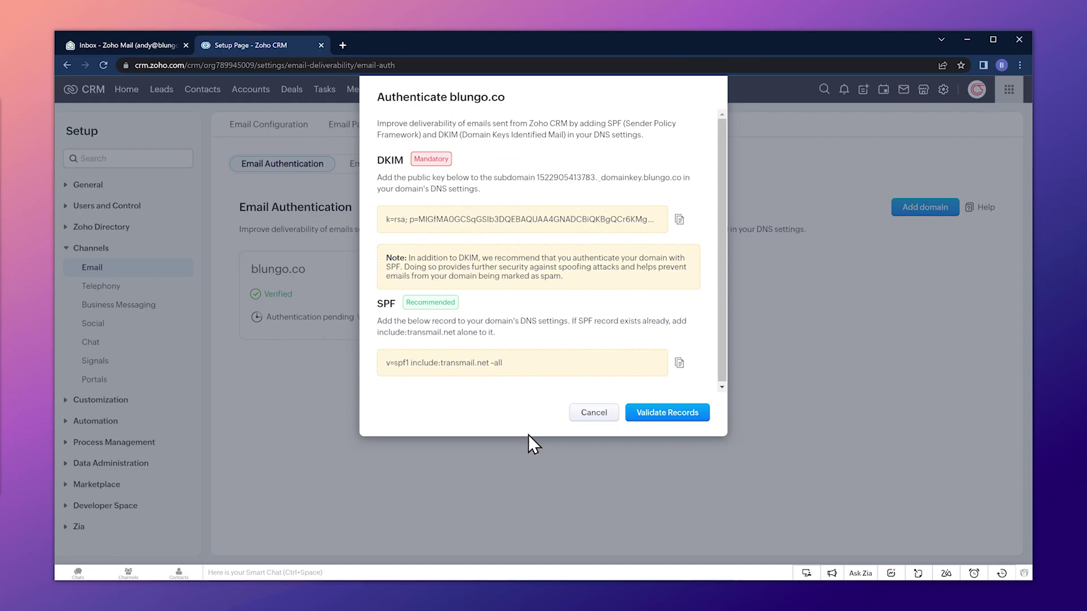
click(650, 417)
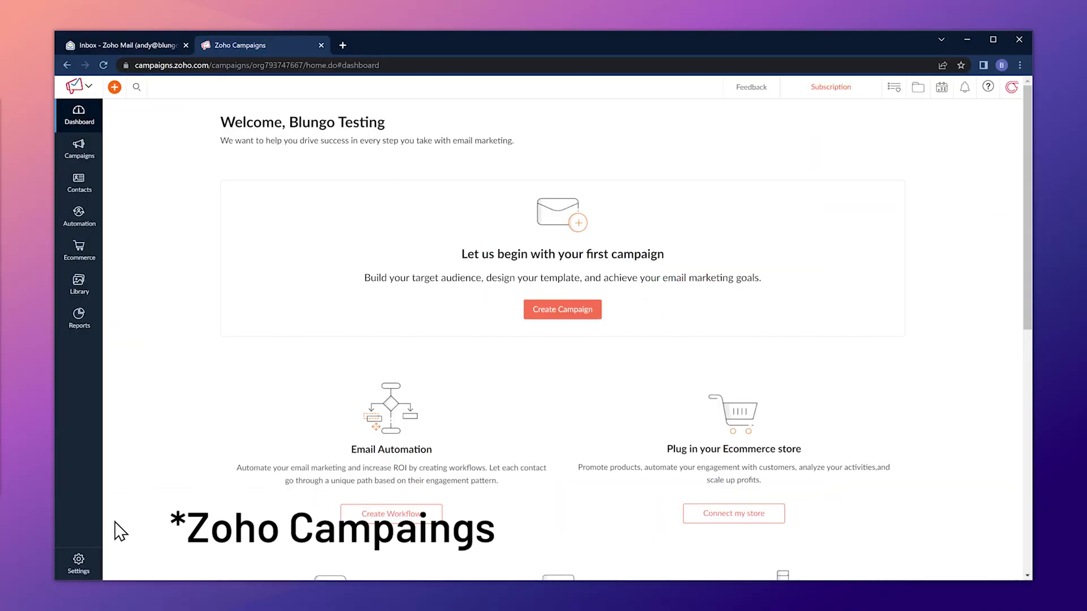
Open the Domain Authentication settings in Zoho Campaigns
click(82, 563)
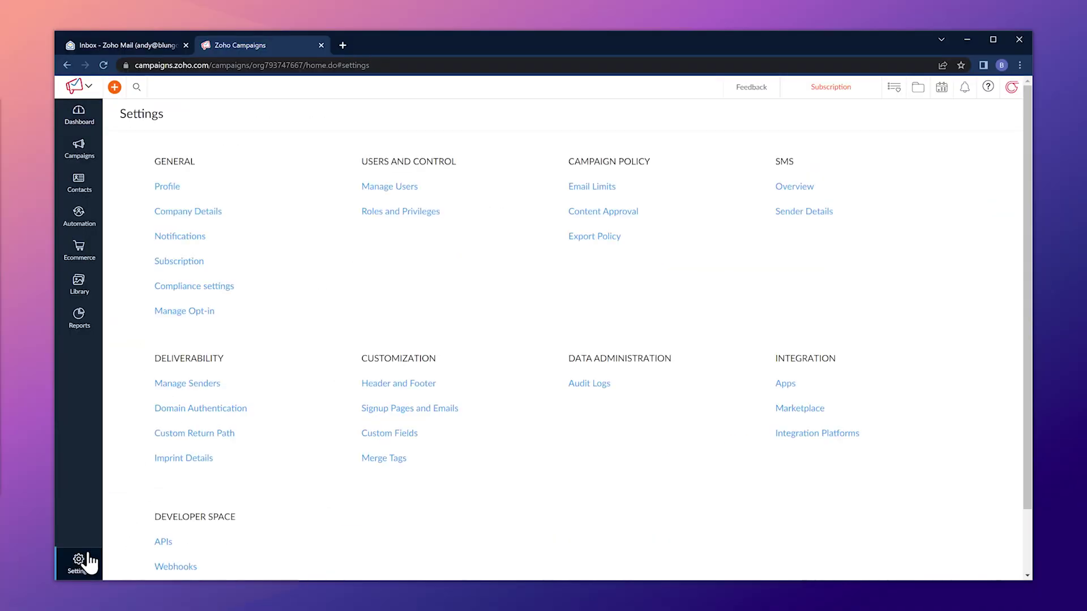
click(202, 410)
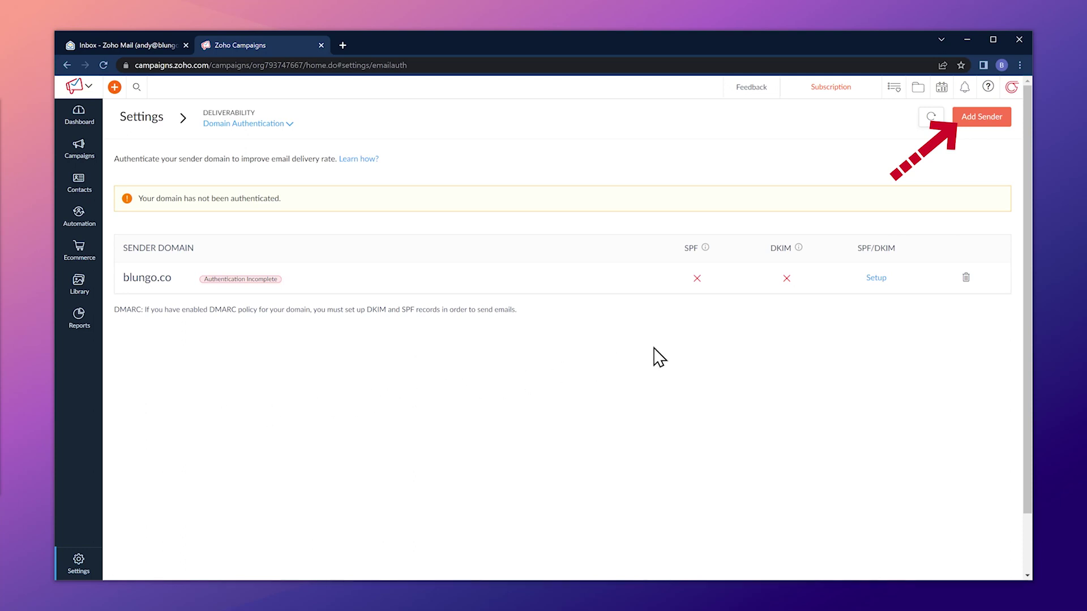
Open the SPF/DKIM setup for blungo.co in Zoho Campaigns and copy the SPF record text containing include:zcsend.net
click(870, 277)
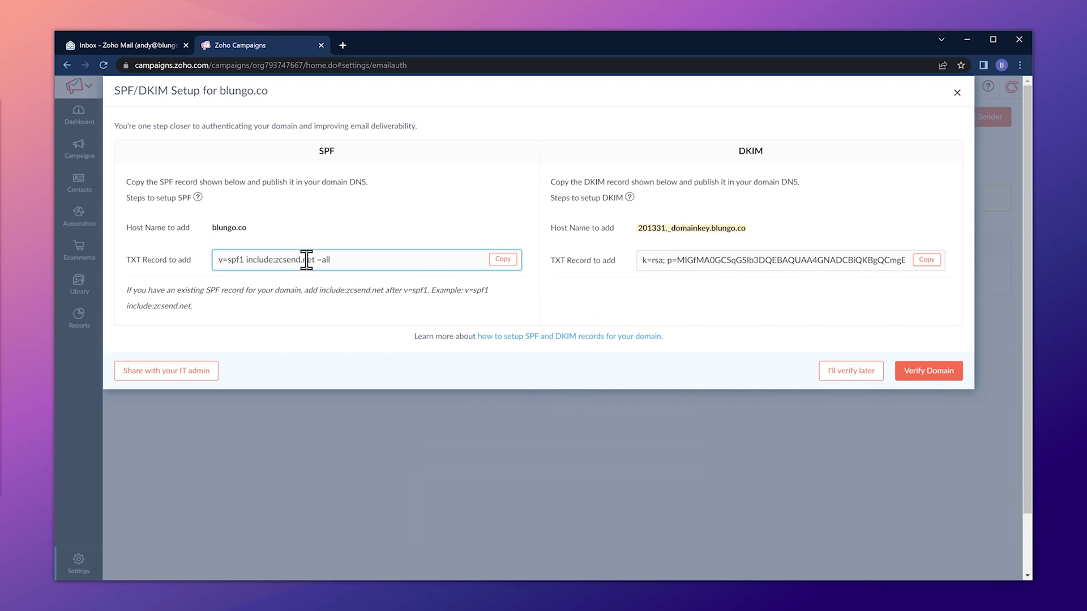
drag(316, 260, 244, 260)
triple_click(244, 260)
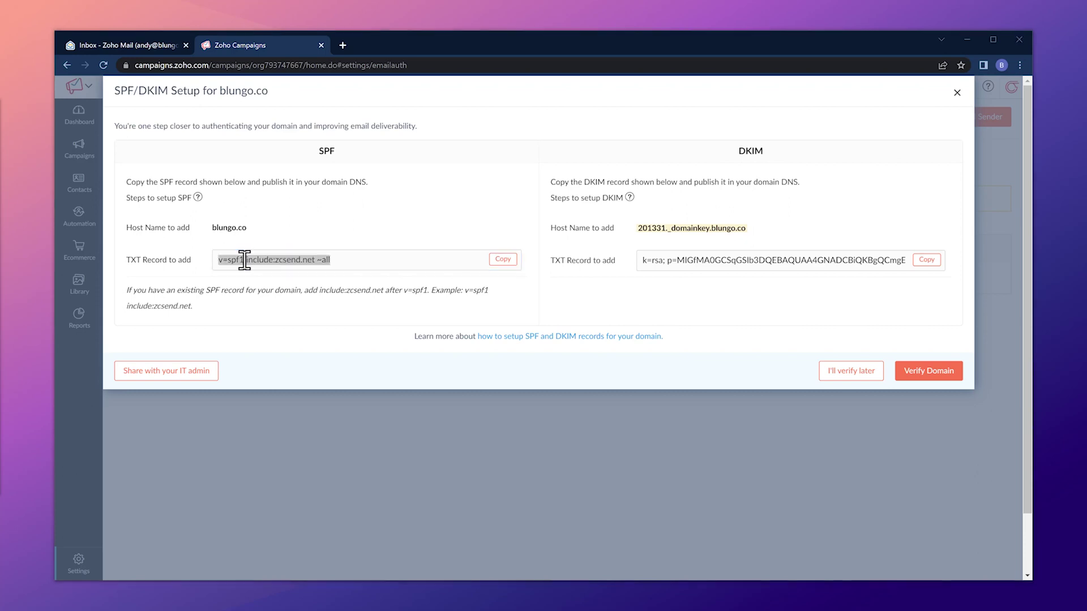
Switch to GoDaddy, add include:zcsend.net before ~all in the existing SPF TXT record for @, and save it
key(alt+Tab)
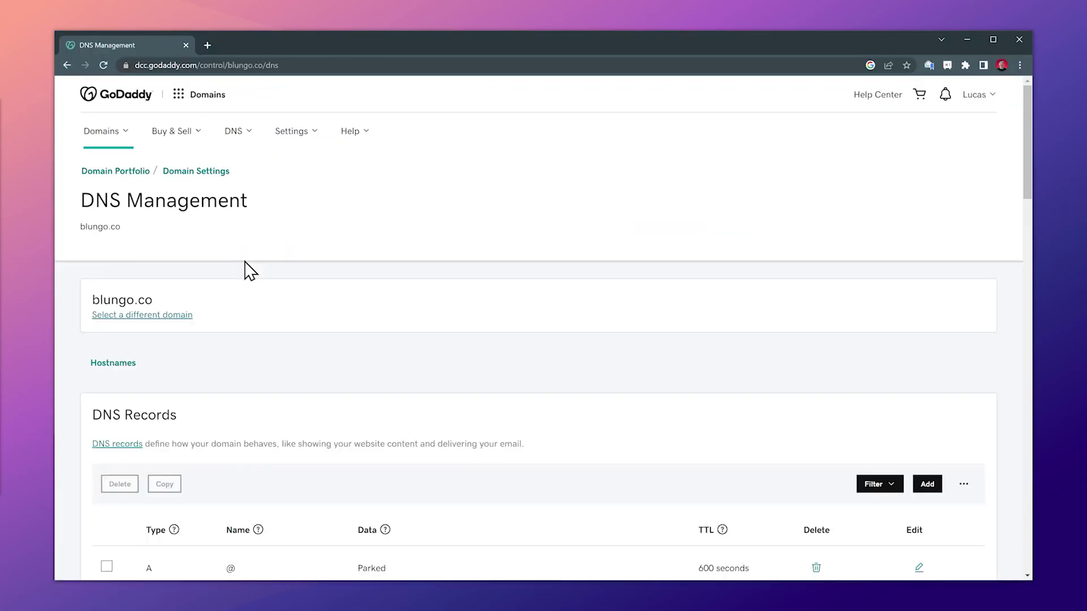
scroll(250, 270, down, 8)
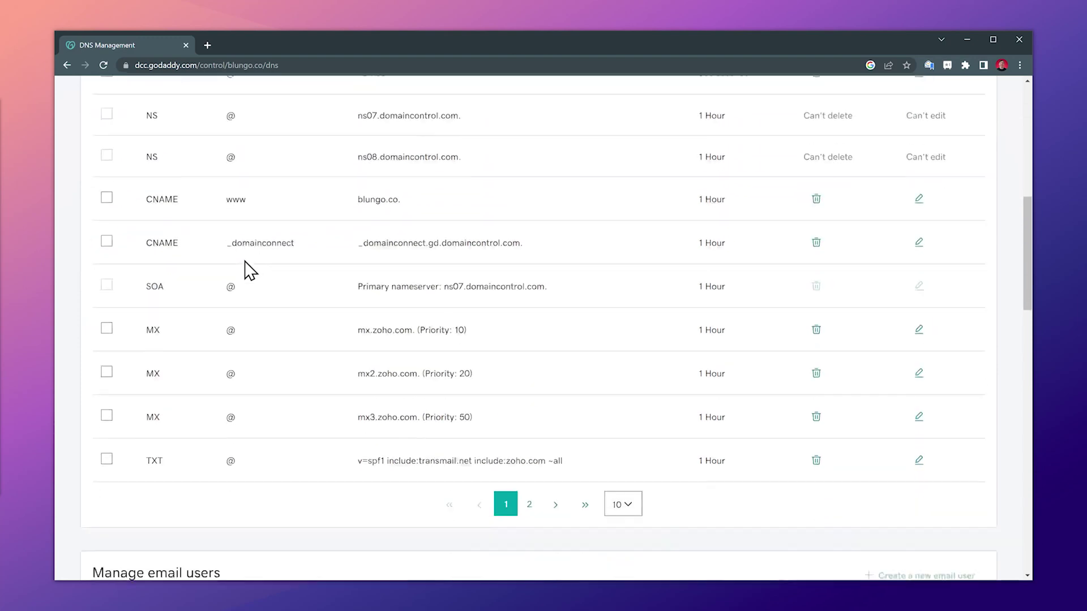
scroll(250, 271, down, 2)
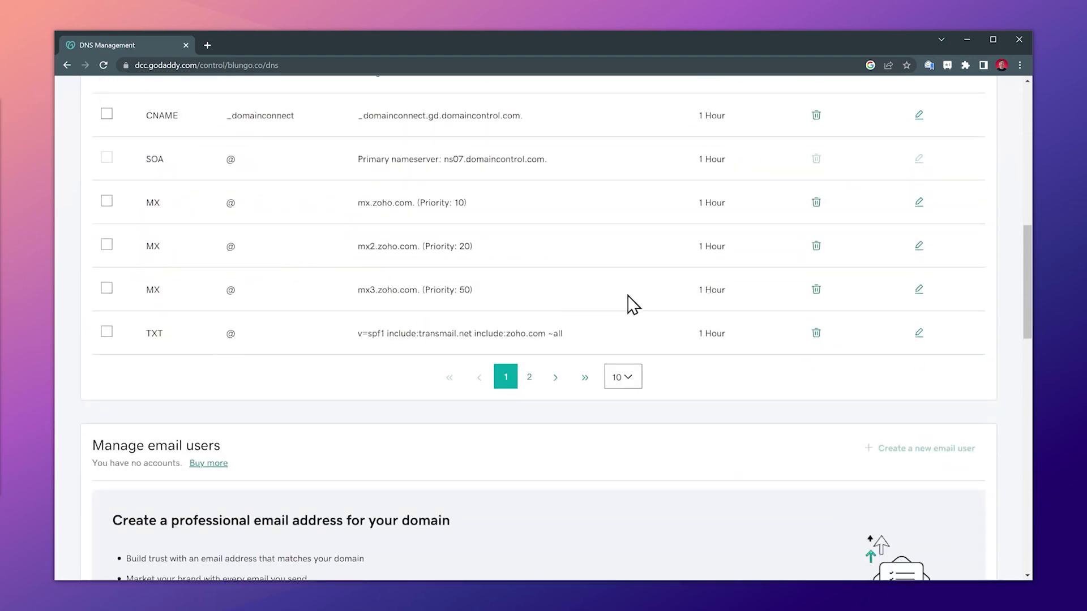
click(917, 334)
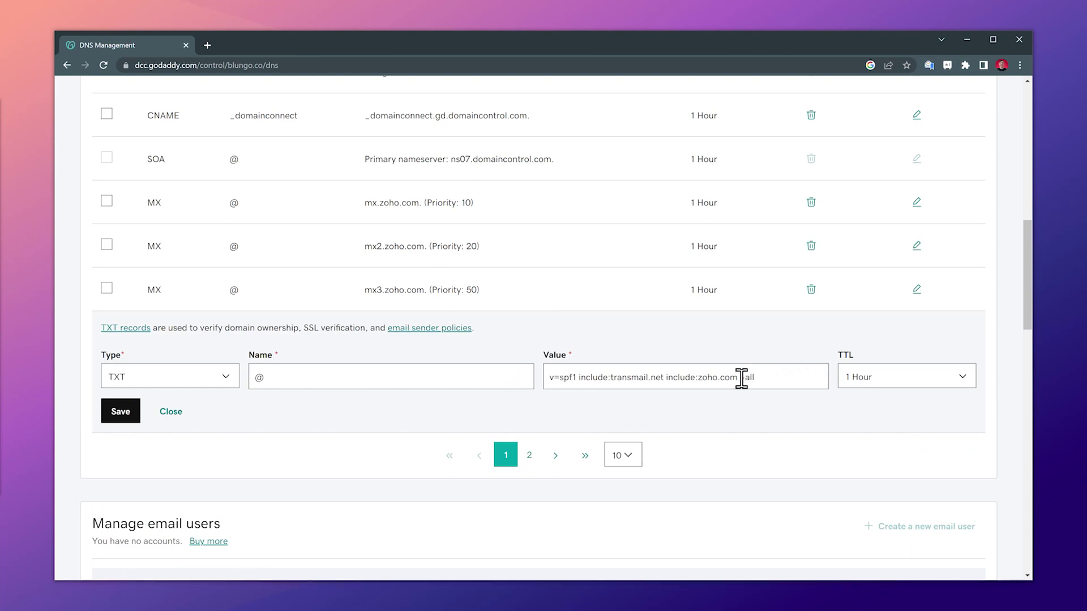
key(ctrl+v)
click(131, 410)
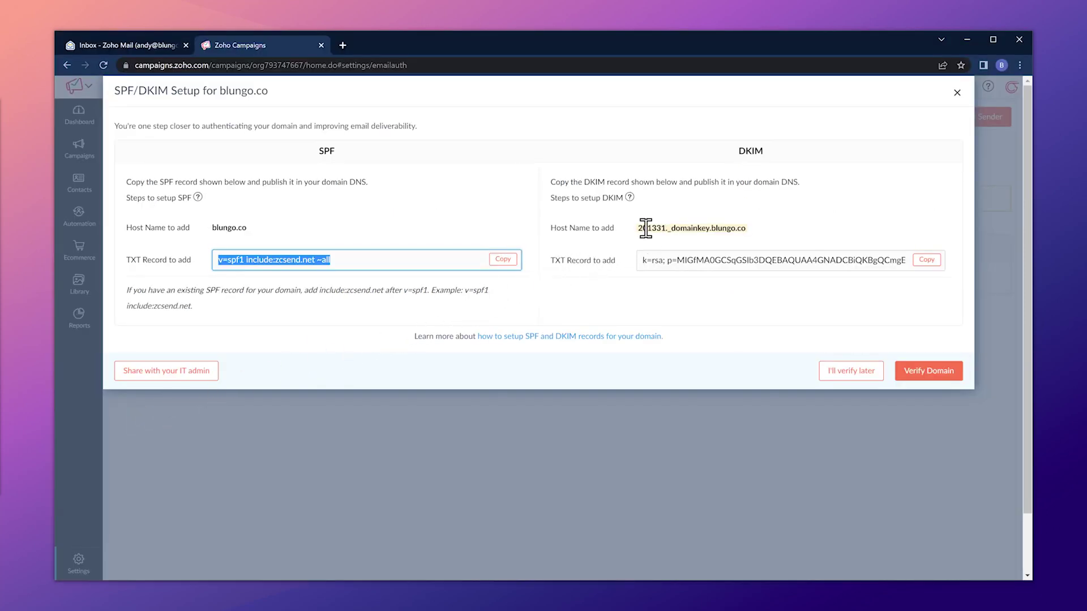
Copy the DKIM host name 201331._domainkey.blungo.co from Zoho Campaigns and start a new GoDaddy TXT record with it as the name
drag(638, 229, 743, 227)
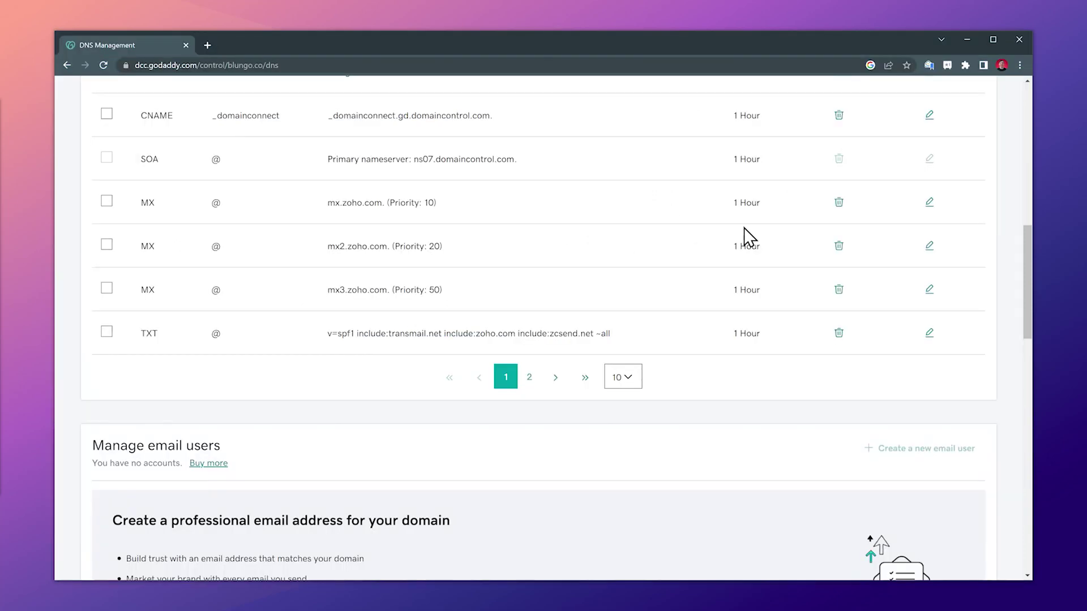
scroll(746, 235, up, 7)
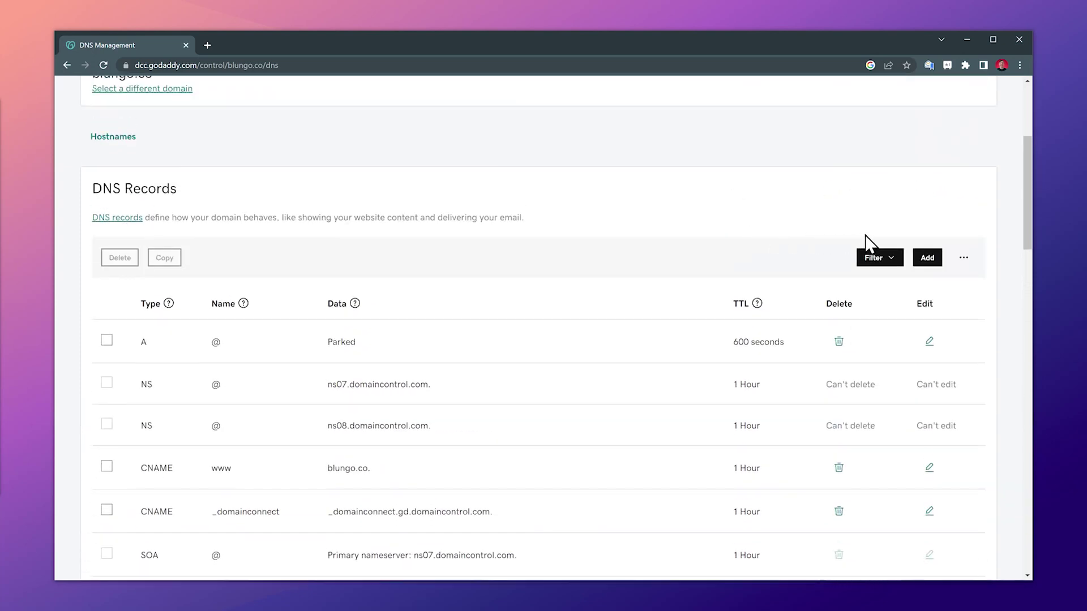
click(926, 258)
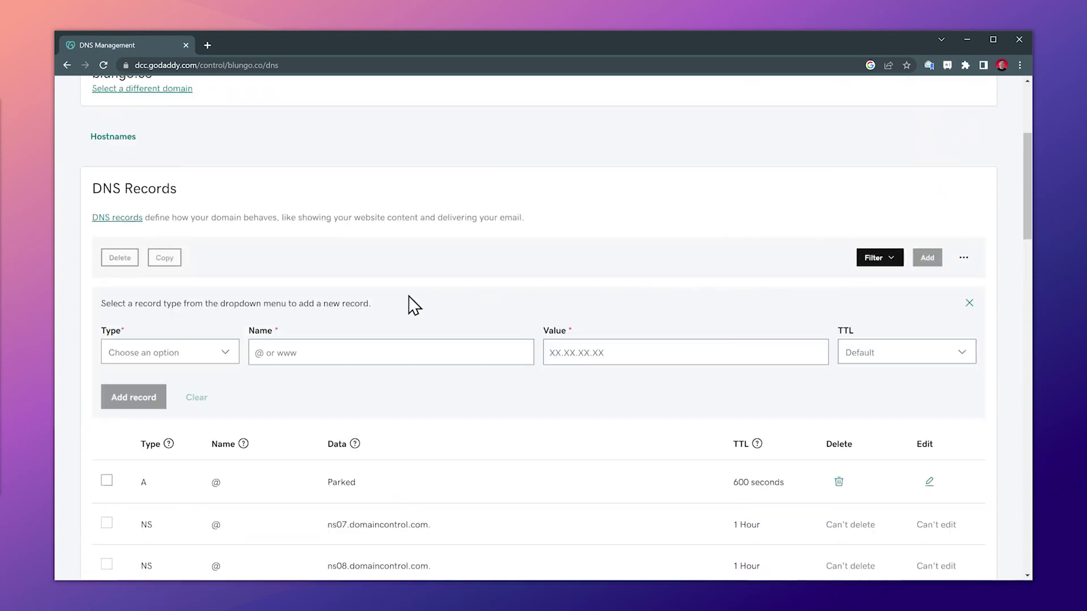
click(226, 355)
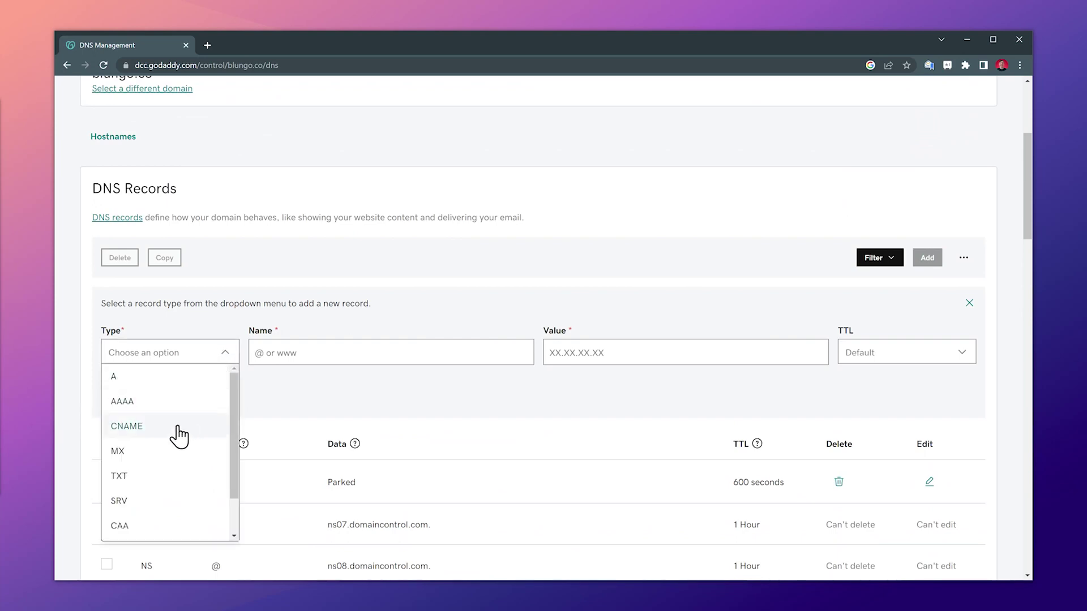
click(163, 477)
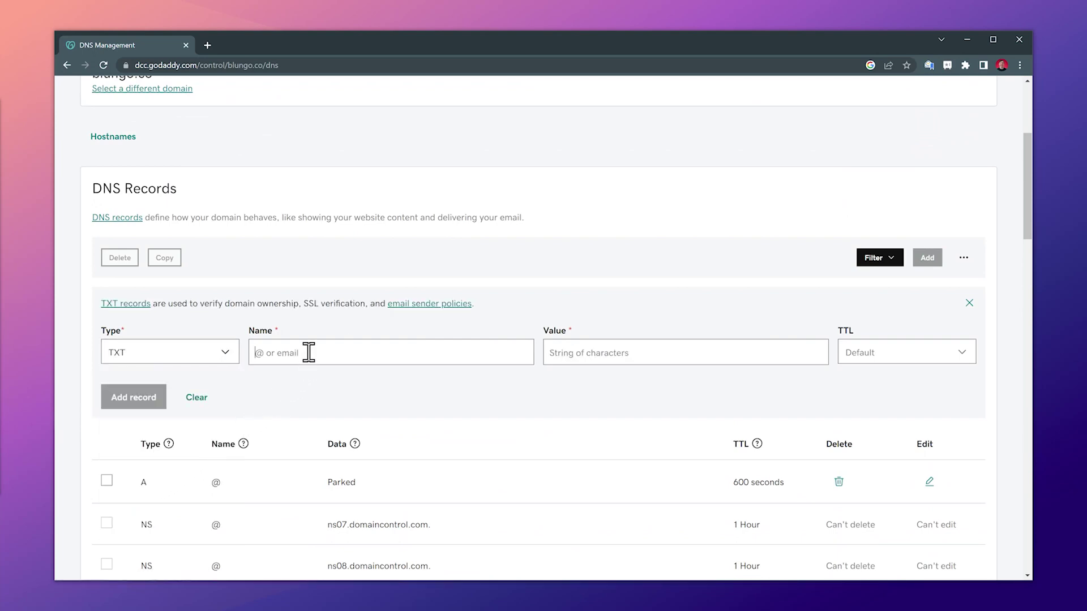
key(ctrl+v)
Paste the DKIM TXT record from Zoho Campaigns as the new record's value and save it to resolve on 201331._domainkey.blungo.co
key(alt+Tab)
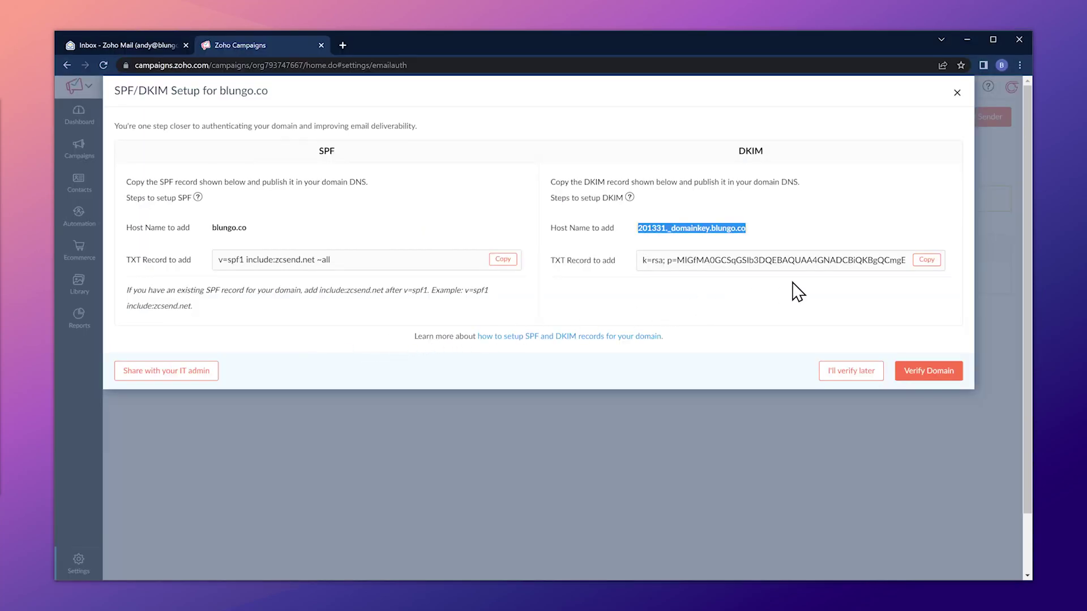
click(924, 262)
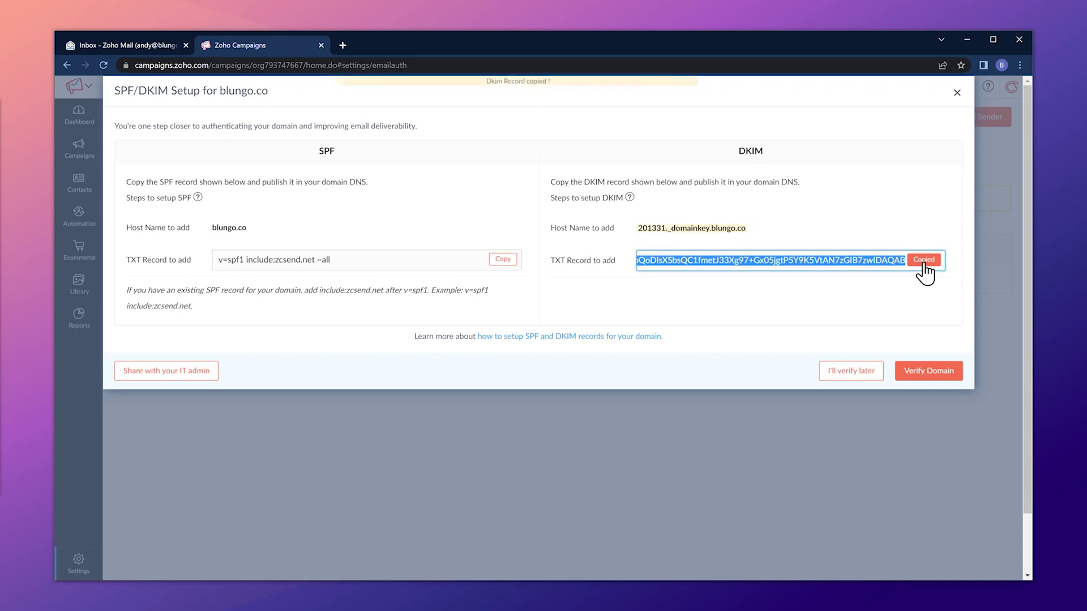
key(alt+Tab)
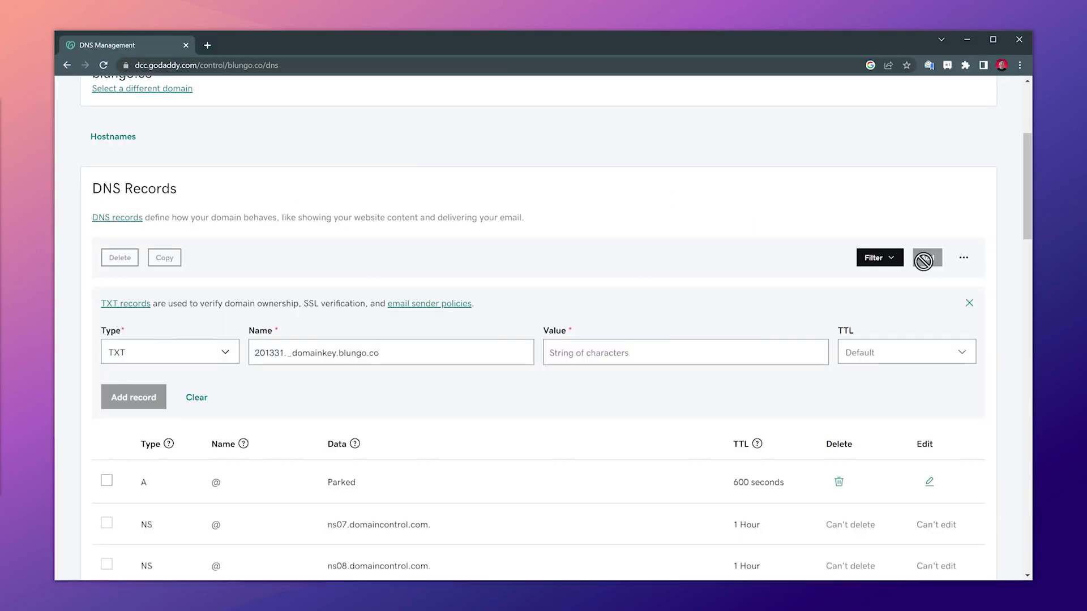
click(680, 351)
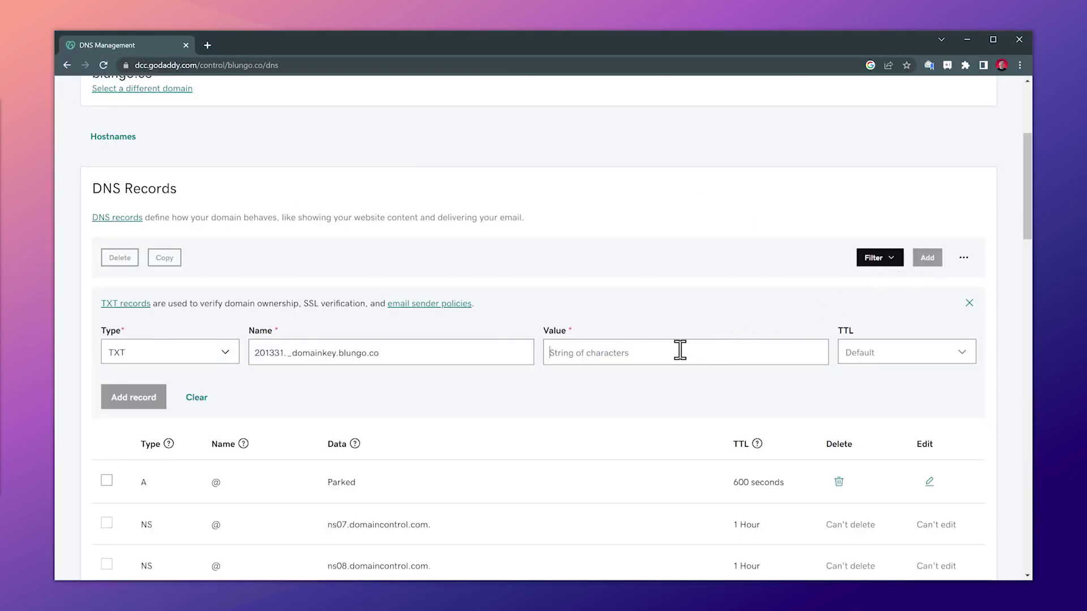
key(ctrl+v)
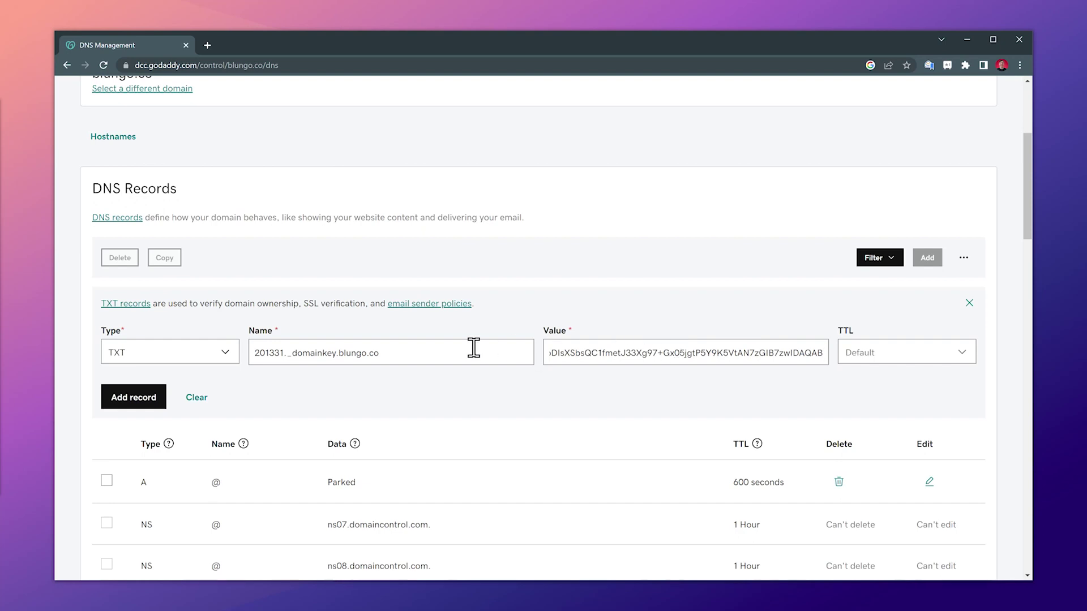
click(140, 394)
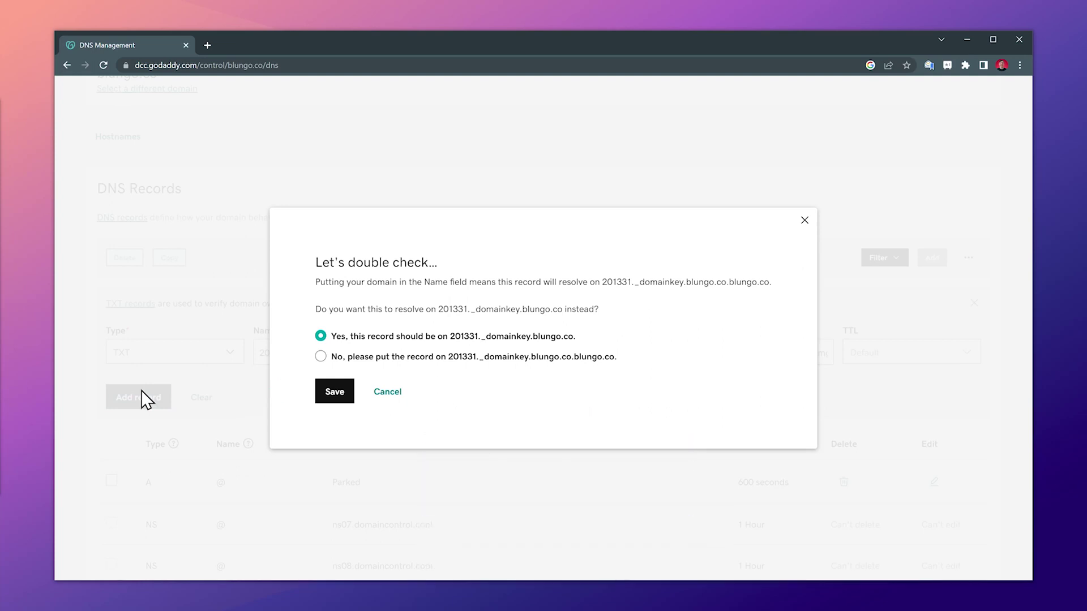
click(329, 396)
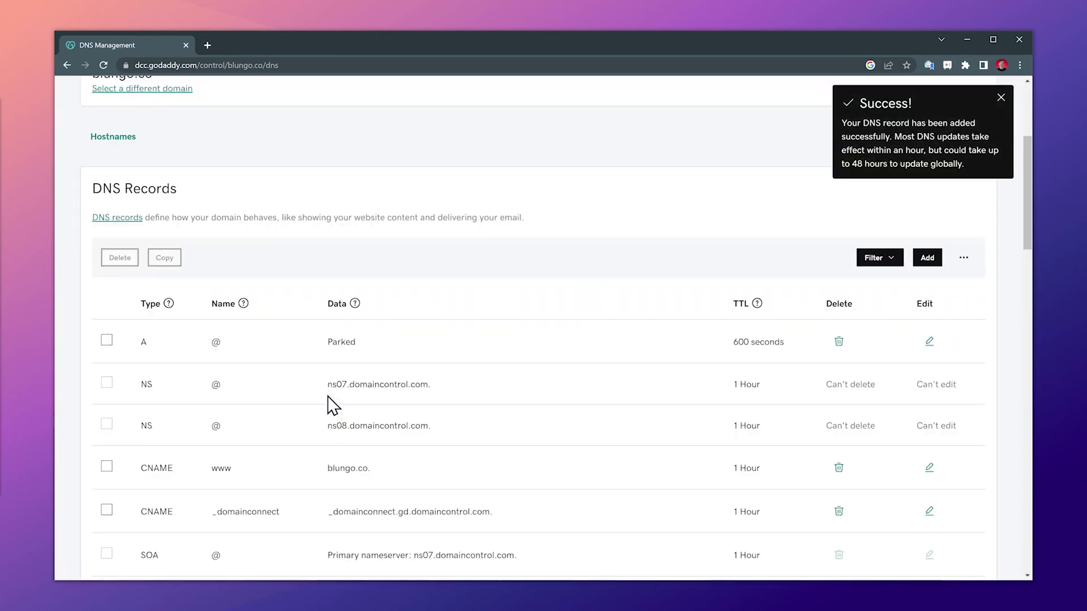
Check the second page of the DNS record list for the new DKIM entry, and verify the blungo.co domain in Zoho Campaigns
scroll(333, 405, down, 5)
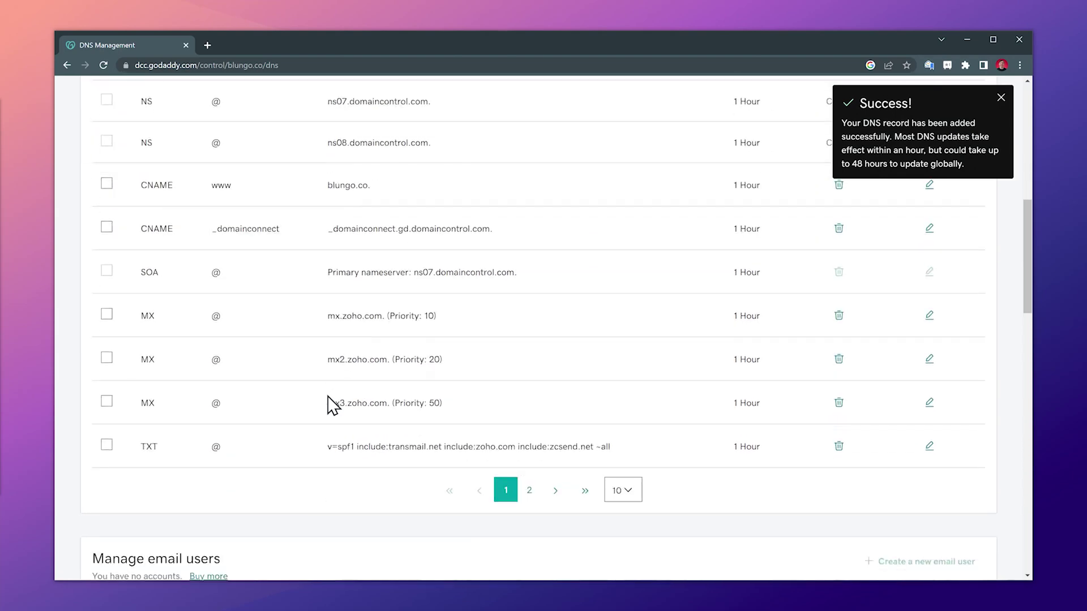
click(529, 491)
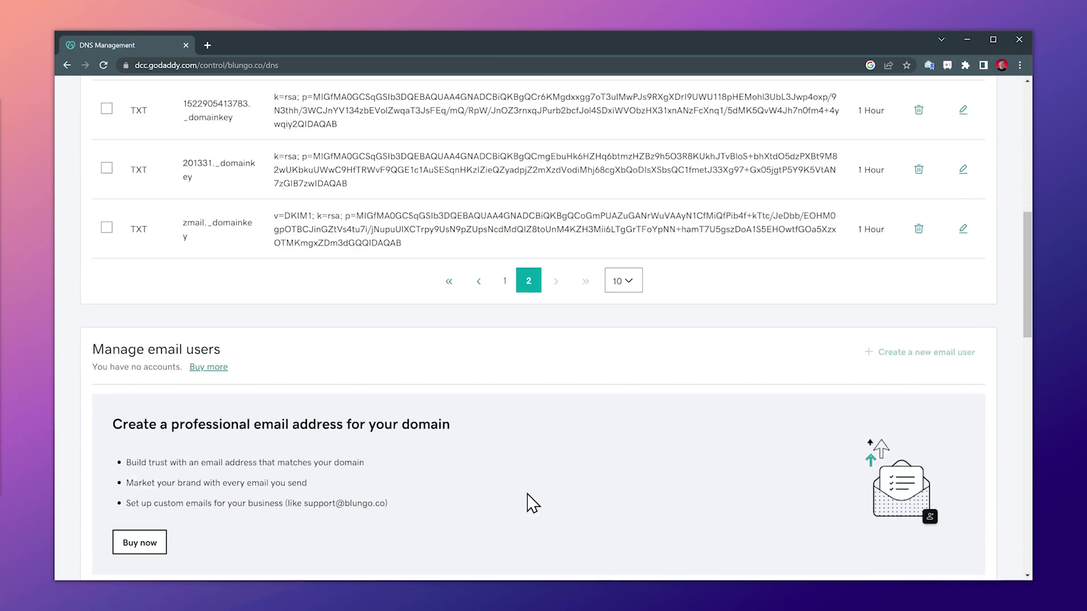
scroll(532, 503, up, 3)
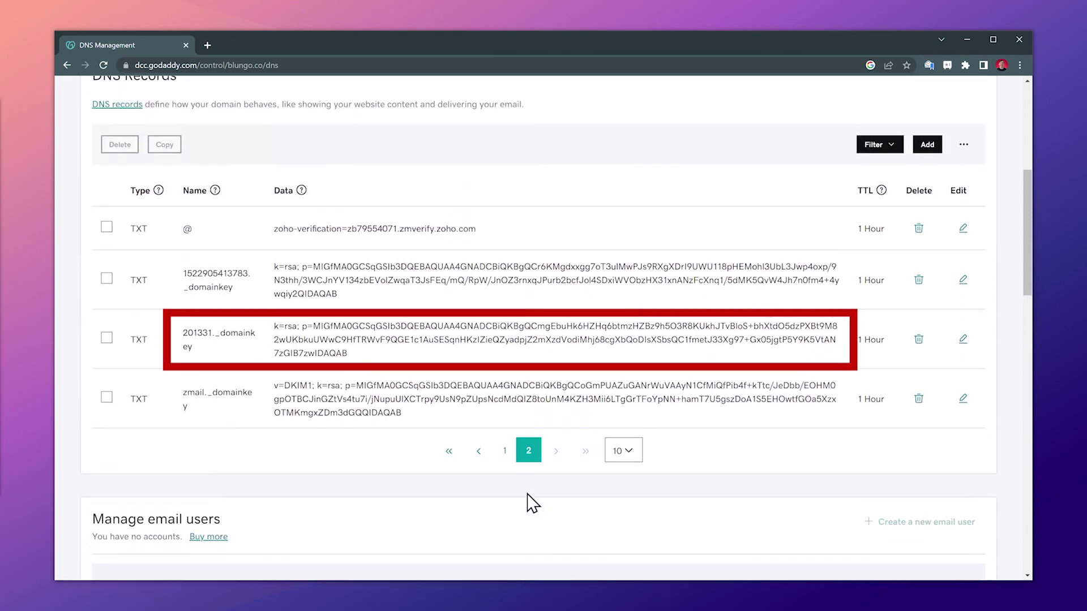
key(alt+Tab)
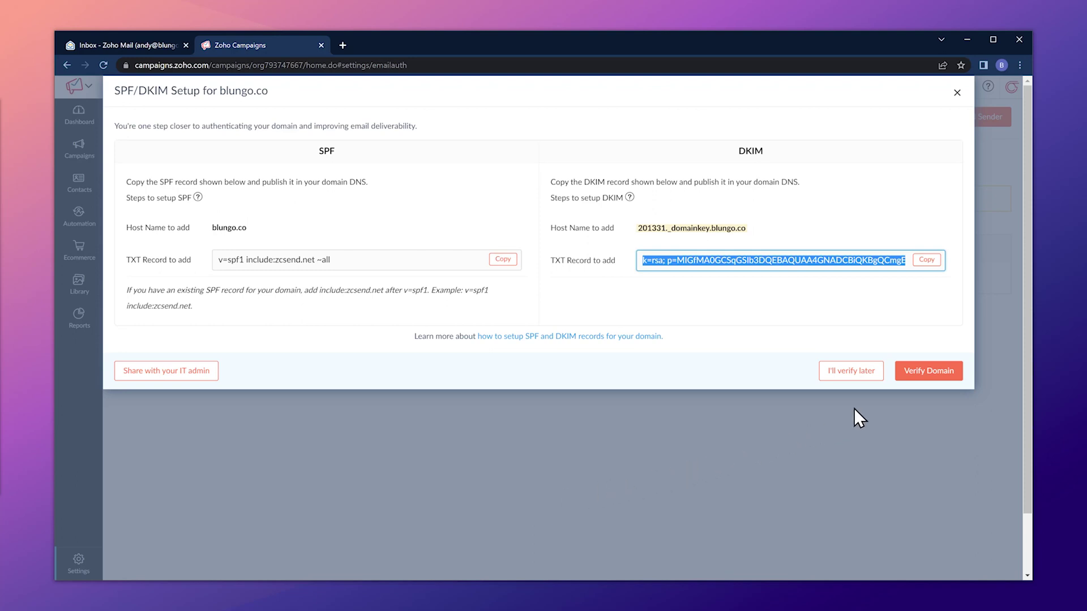
click(908, 377)
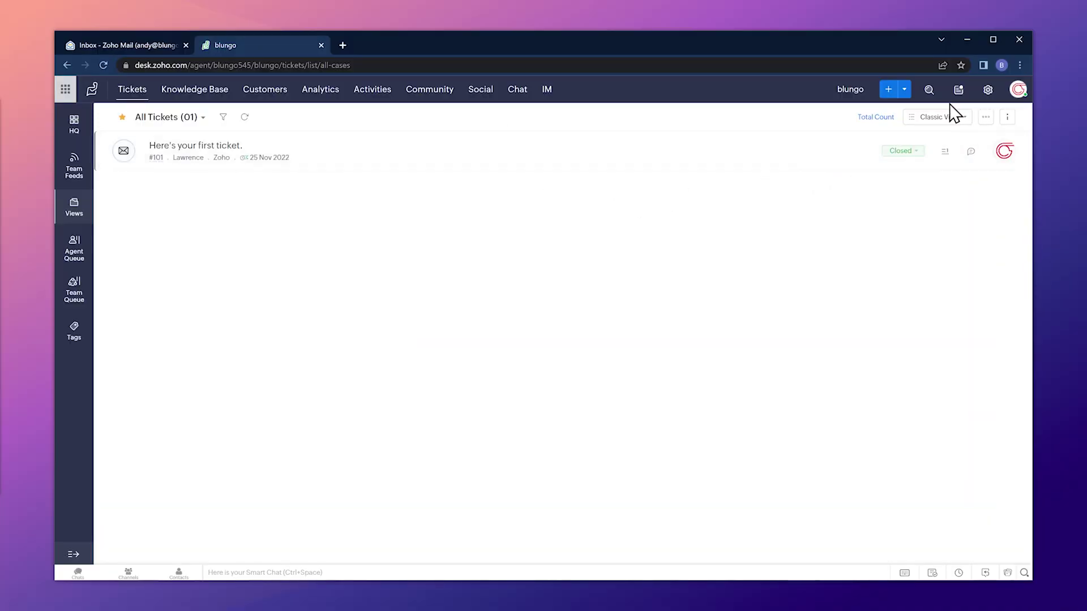
click(986, 92)
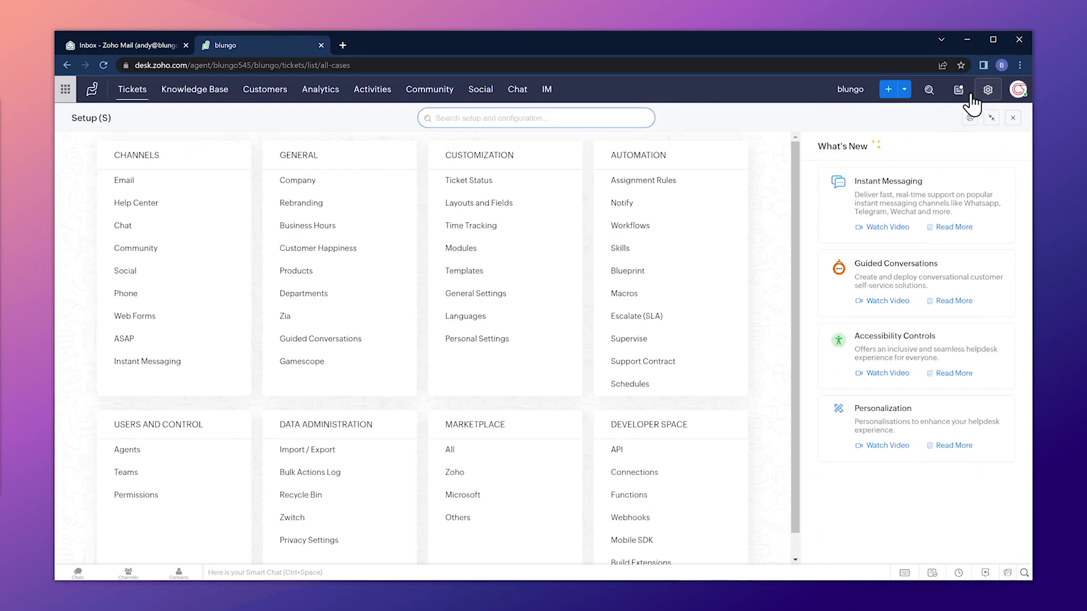
click(151, 185)
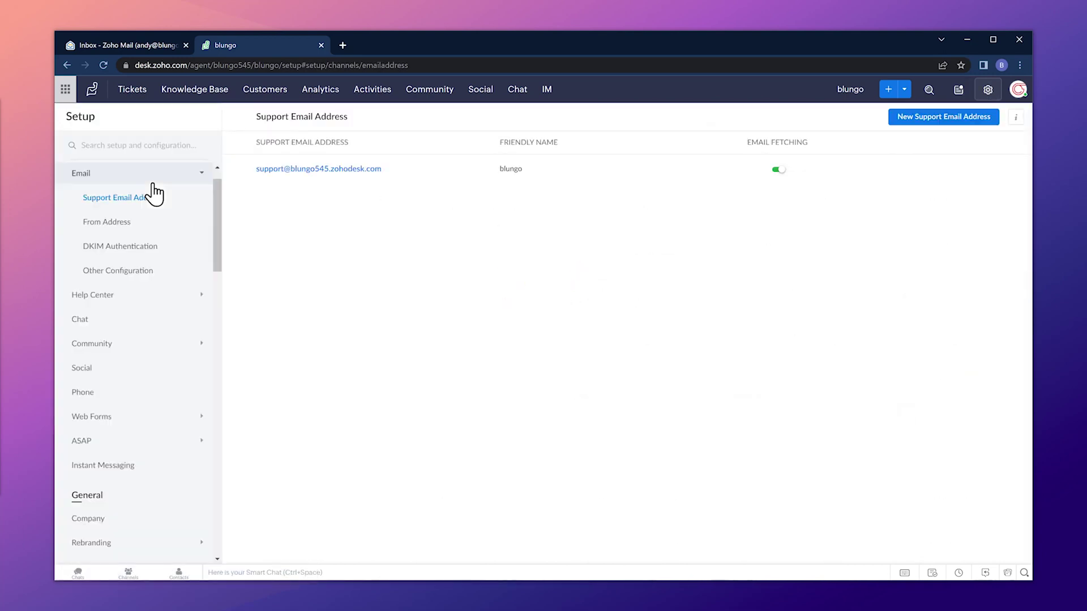
click(139, 225)
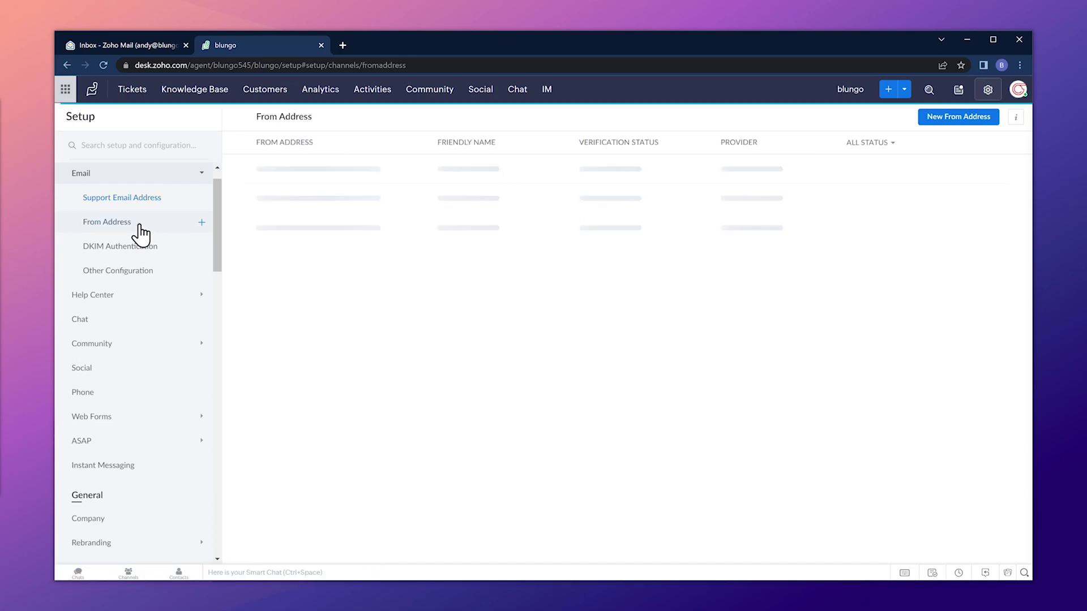
click(201, 226)
click(270, 189)
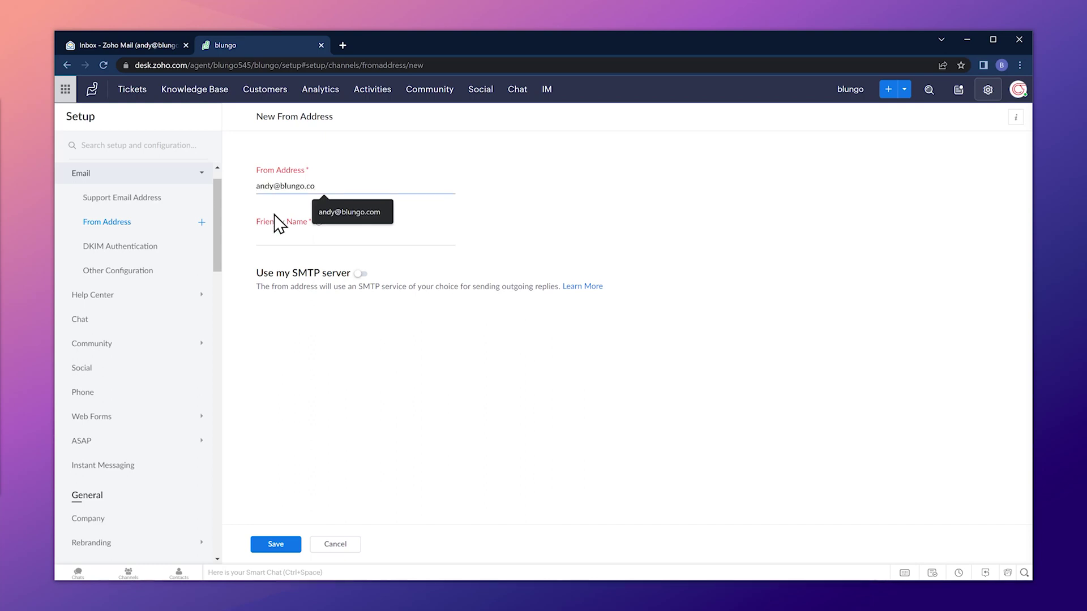
click(275, 239)
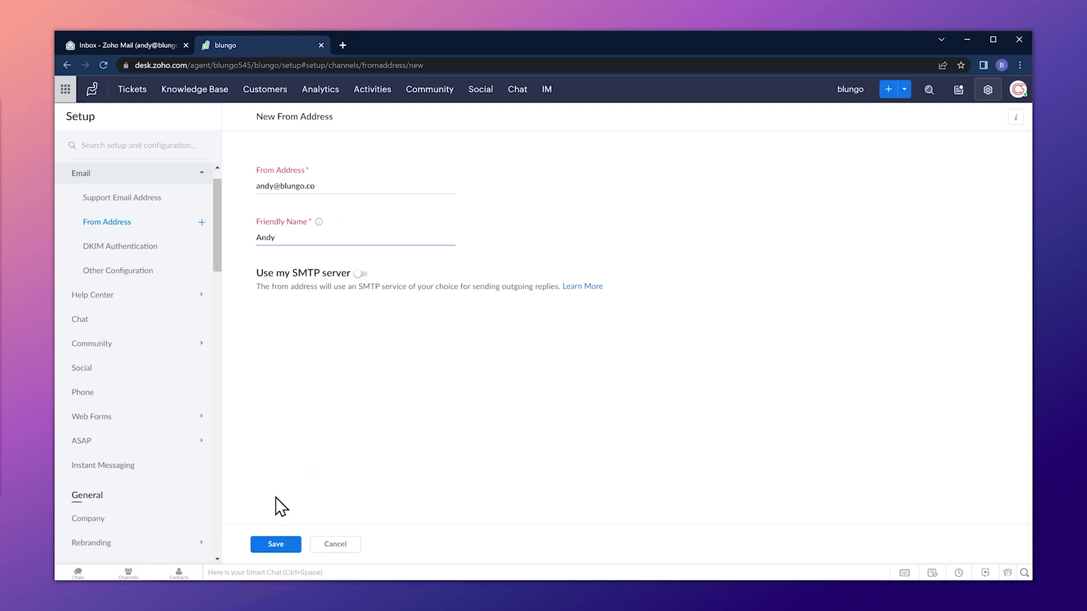
click(275, 544)
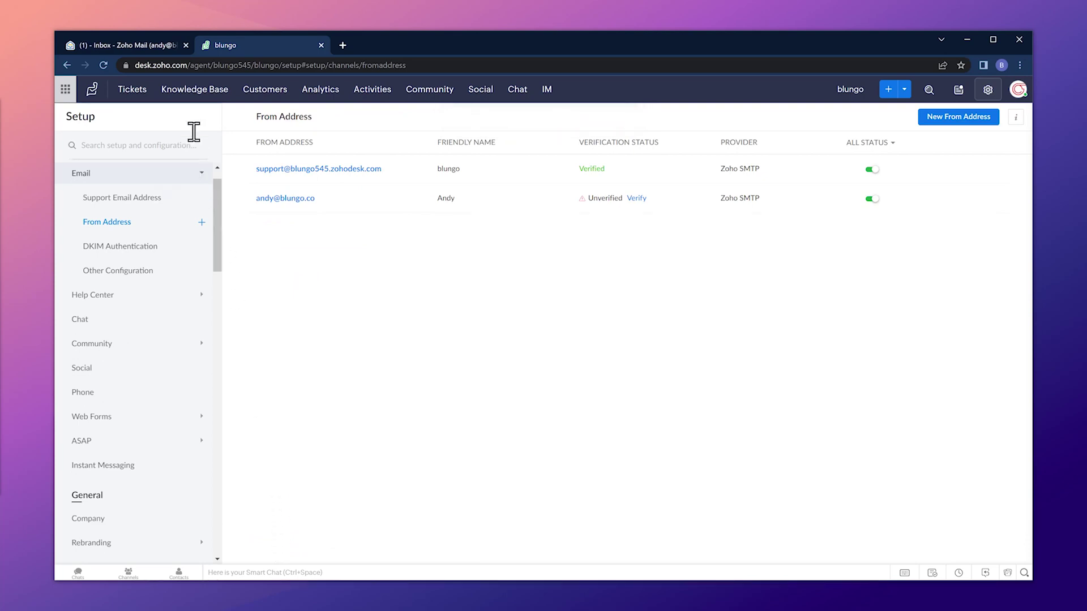
Open the Email Address Verification message in Zoho Mail and confirm the new From Address through its link
click(156, 40)
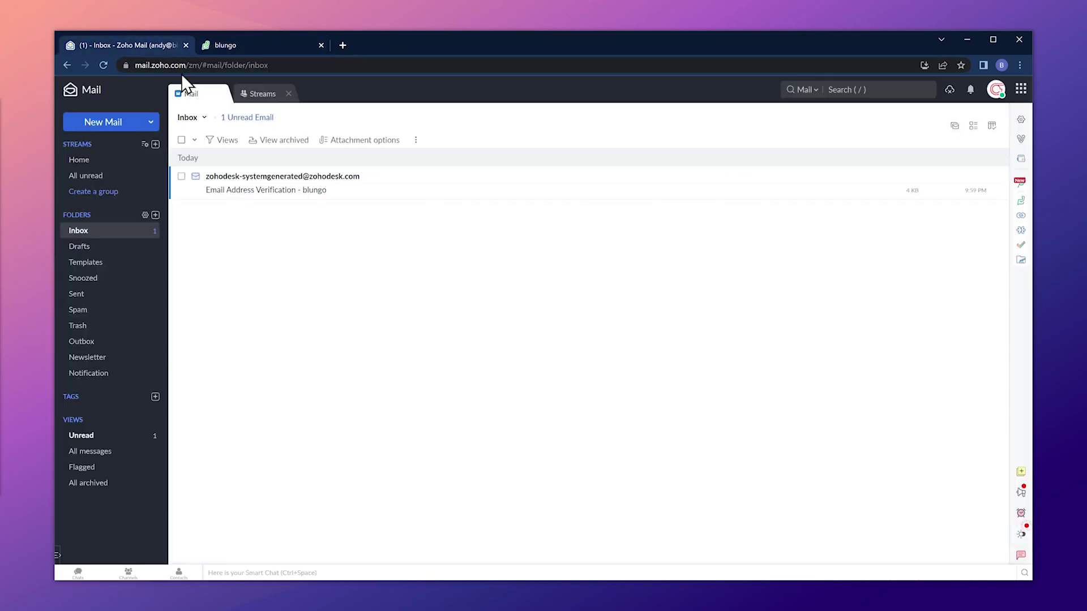
click(318, 185)
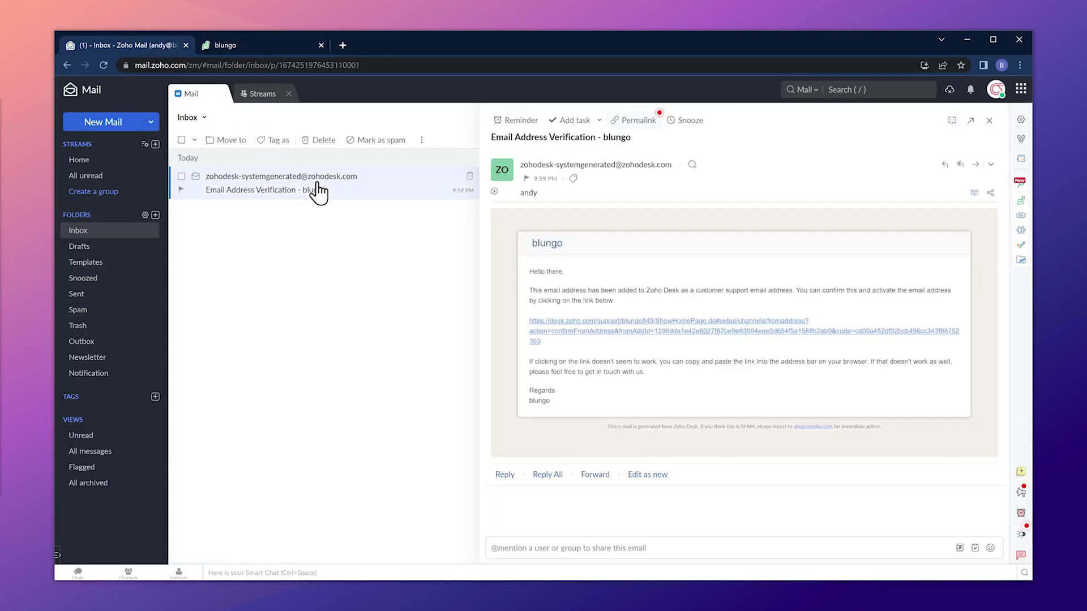
click(548, 323)
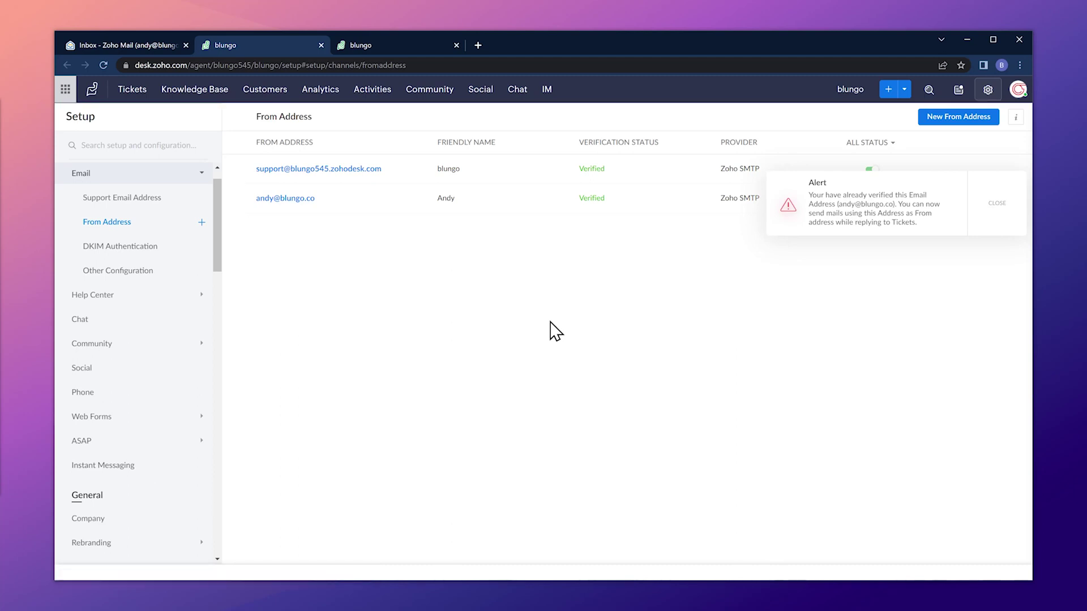
Open blungo.co's DKIM Authentication details in Zoho Desk and copy include:spf.zoho.com from the SPF TXT record value
click(148, 259)
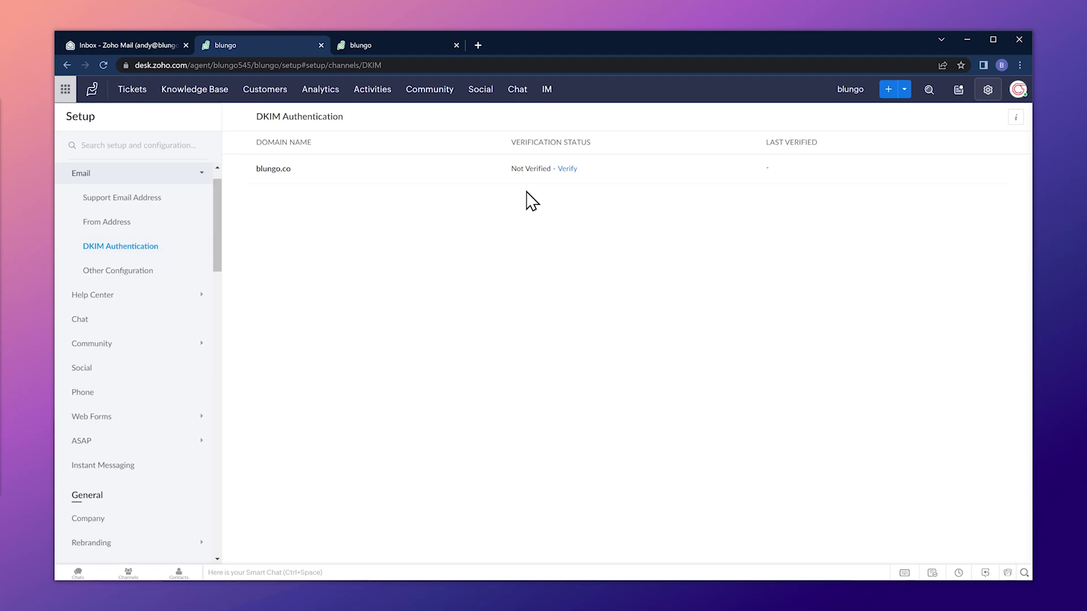
click(565, 169)
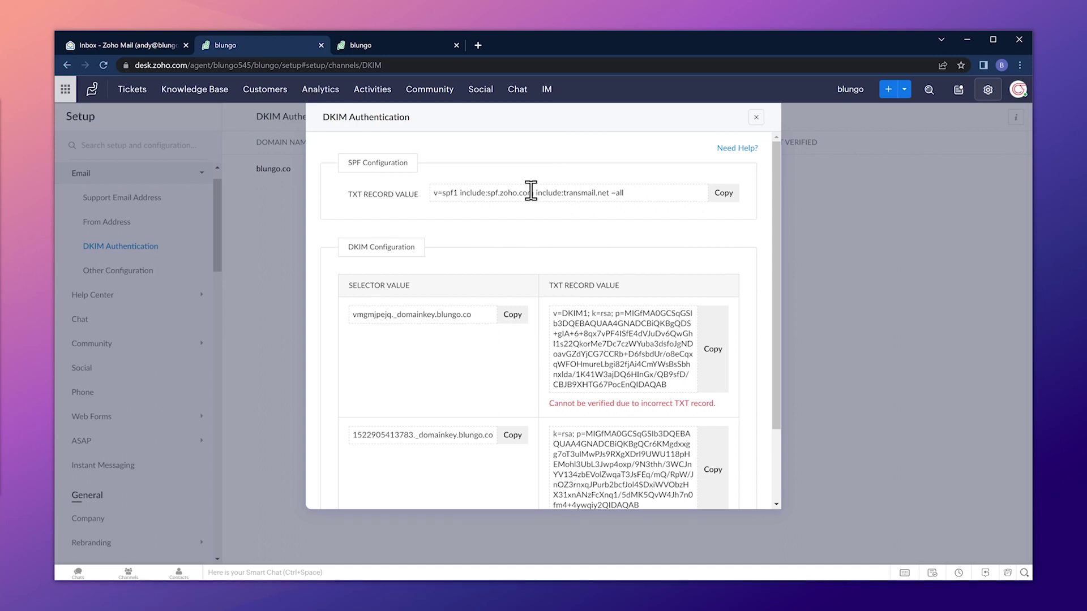
drag(532, 192, 463, 195)
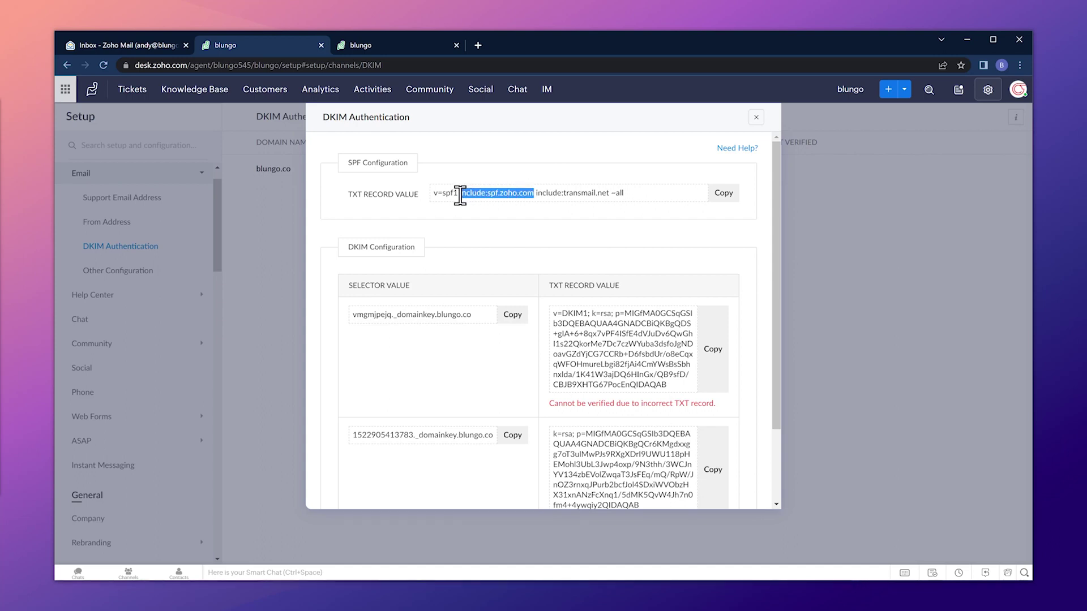
drag(460, 195, 459, 193)
key(ctrl+c)
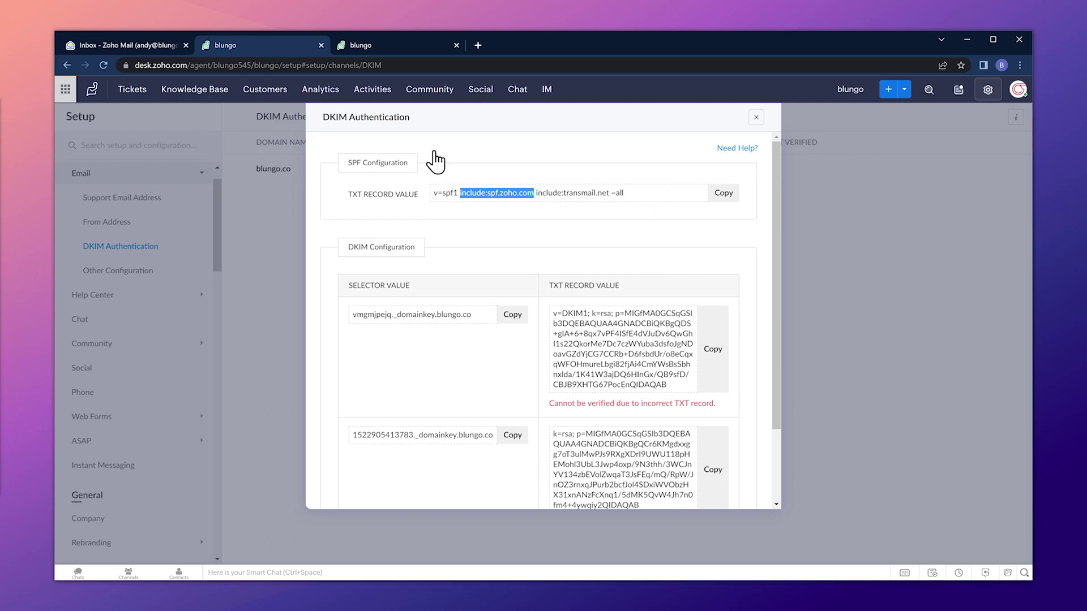
Switch to GoDaddy, insert include:spf.zoho.com after include:transmail.net in the existing SPF TXT record, and save it
key(alt+Tab)
scroll(437, 161, down, 6)
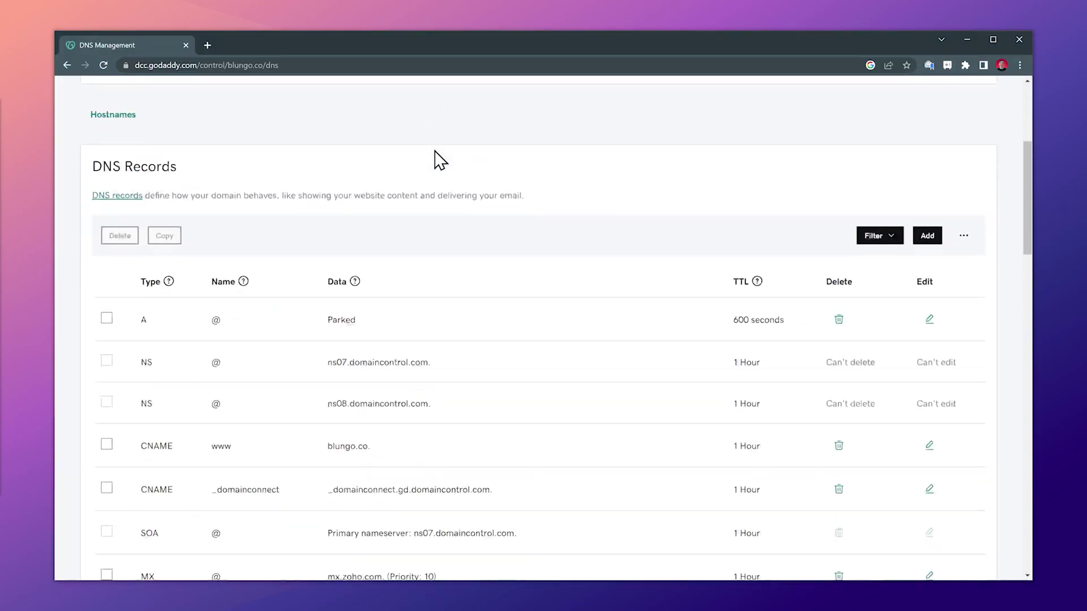
scroll(436, 160, down, 1)
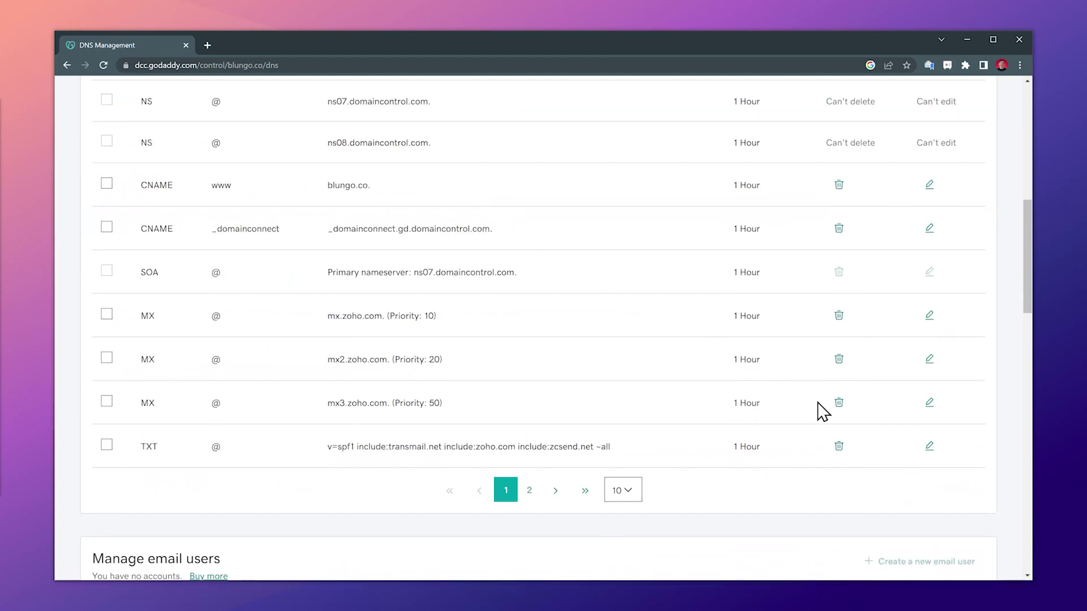
click(929, 447)
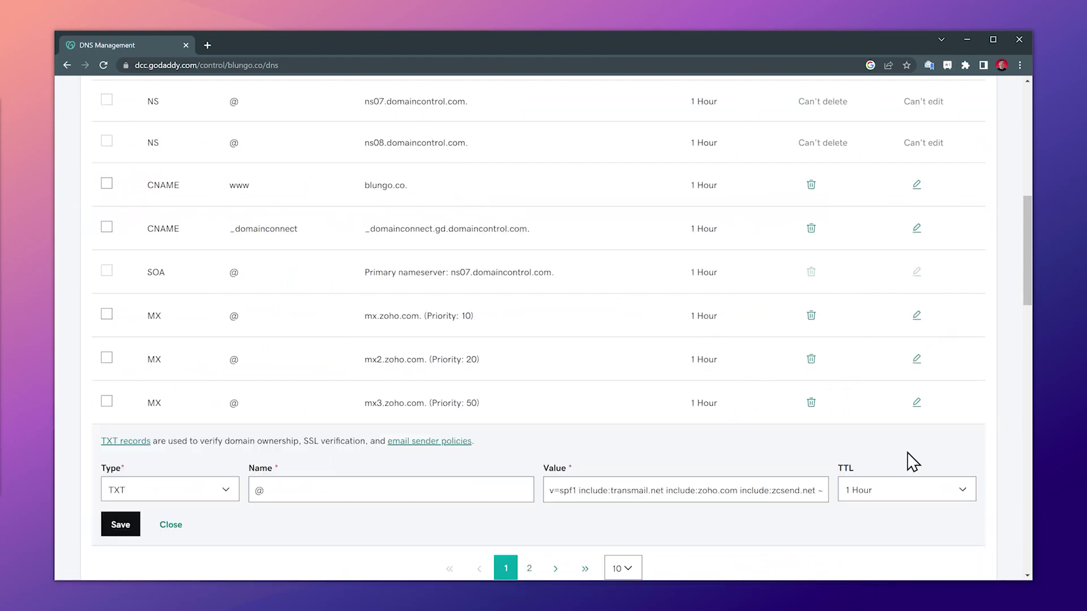
click(666, 490)
key(ctrl+v)
click(134, 527)
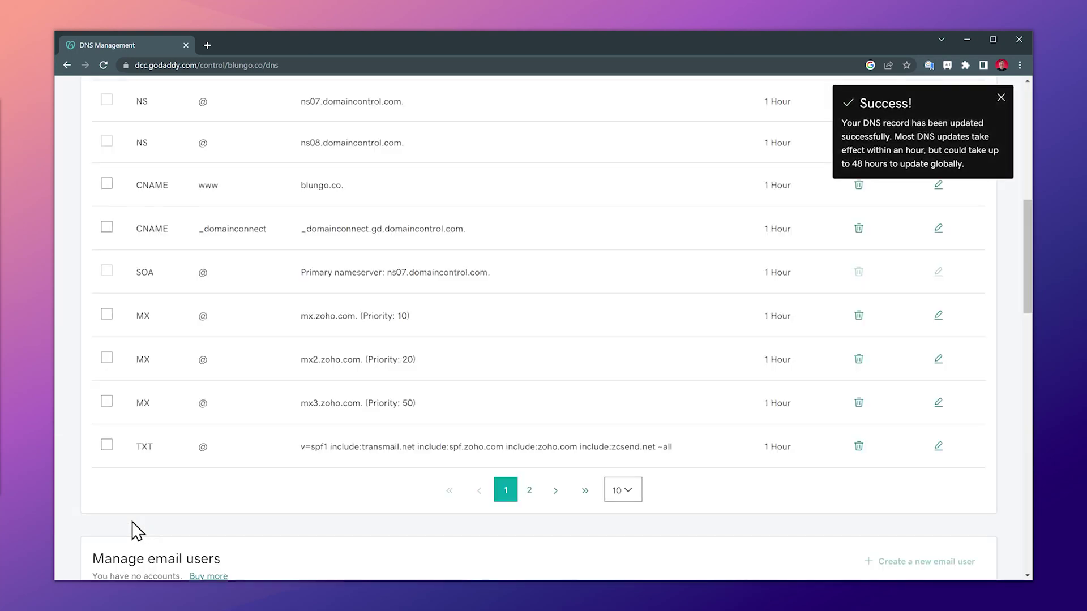
Copy Zoho Desk's first DKIM selector and use vmgmjpejq._domainkey.blungo.co as the name of a new TXT record in GoDaddy
key(alt+Tab)
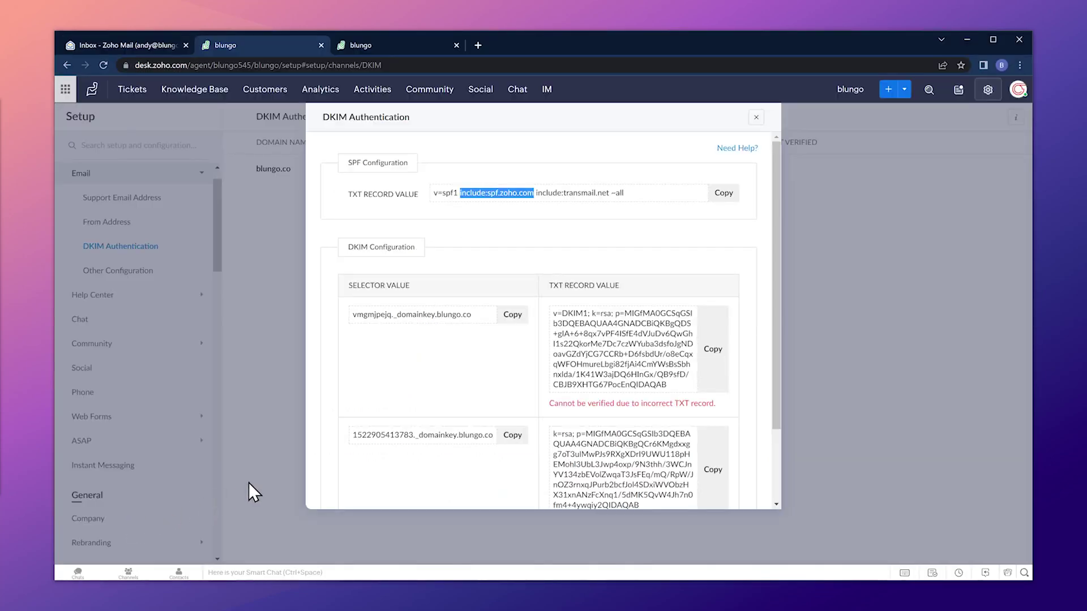
scroll(371, 417, down, 3)
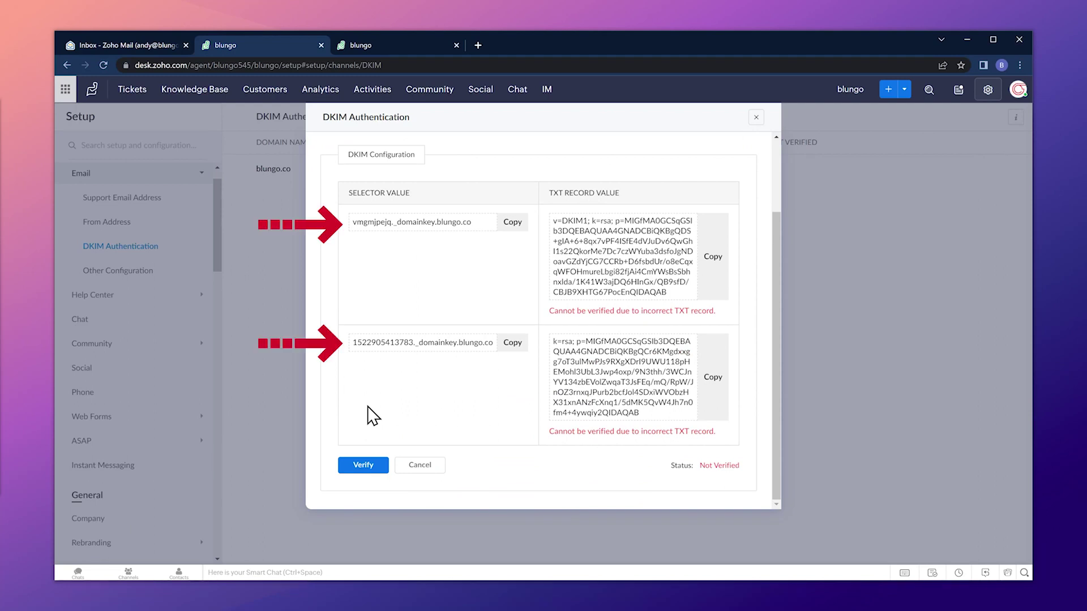
click(513, 231)
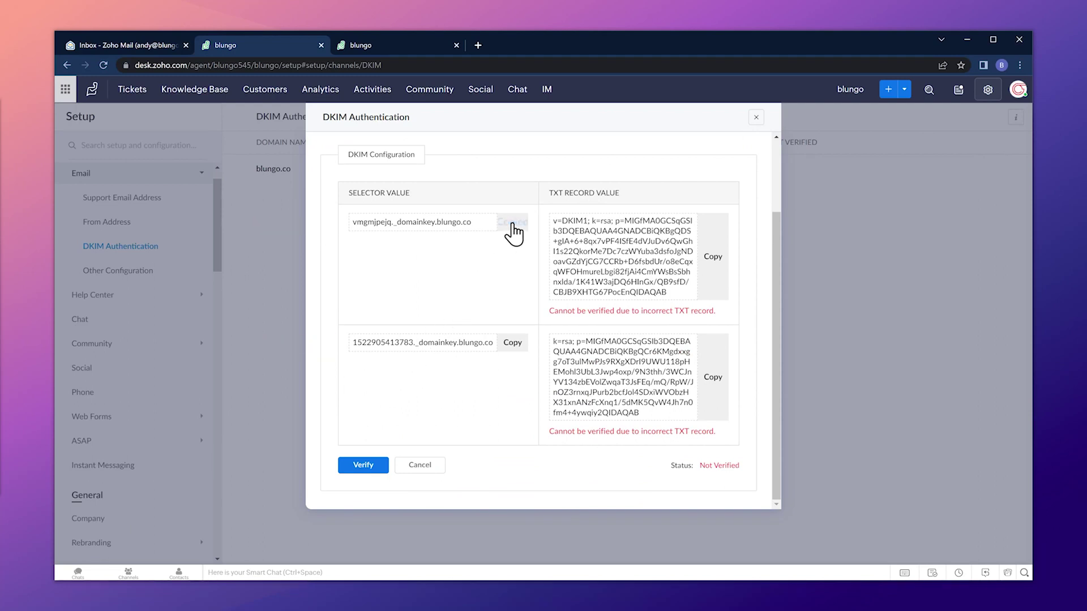
key(alt+Tab)
scroll(517, 230, up, 3)
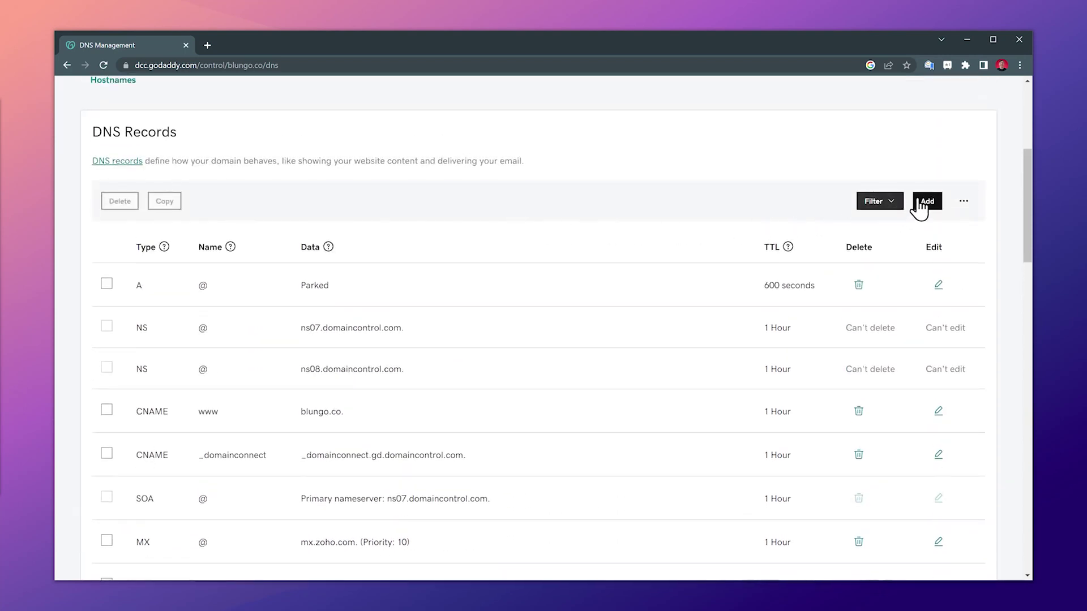
click(928, 203)
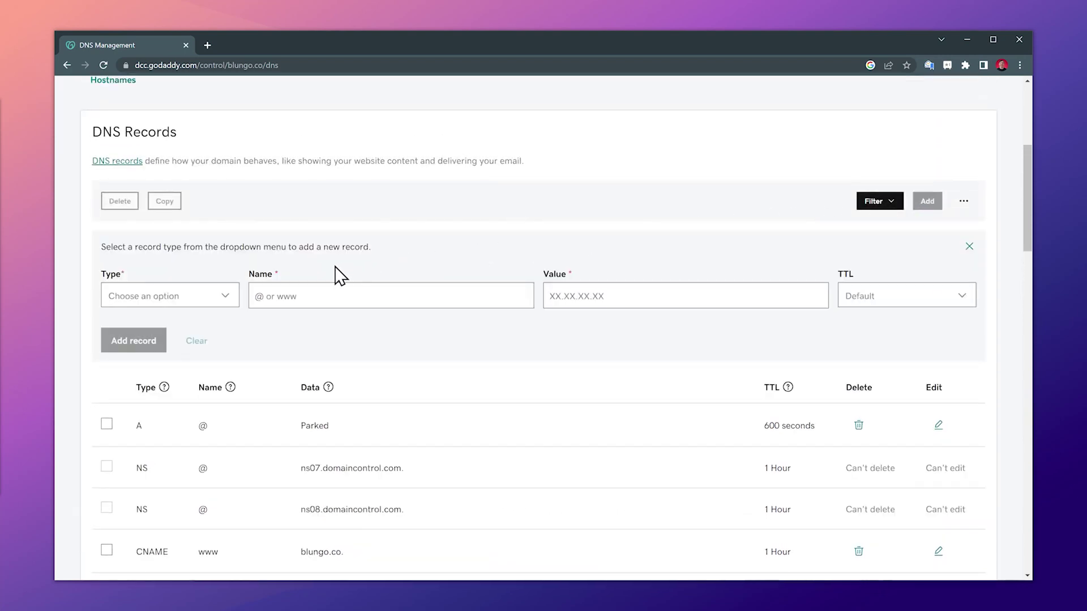
click(217, 299)
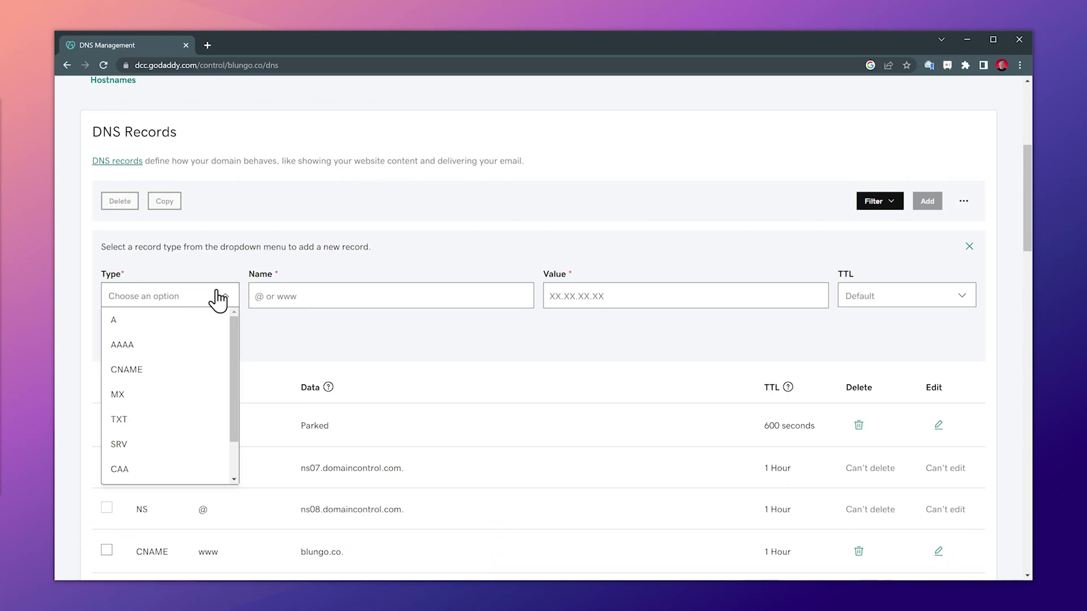
click(154, 419)
click(341, 297)
key(ctrl+v)
Copy the first selector's TXT value from Zoho Desk into the new GoDaddy record and save it to resolve on vmgmjpejq._domainkey.blungo.co
key(alt+Tab)
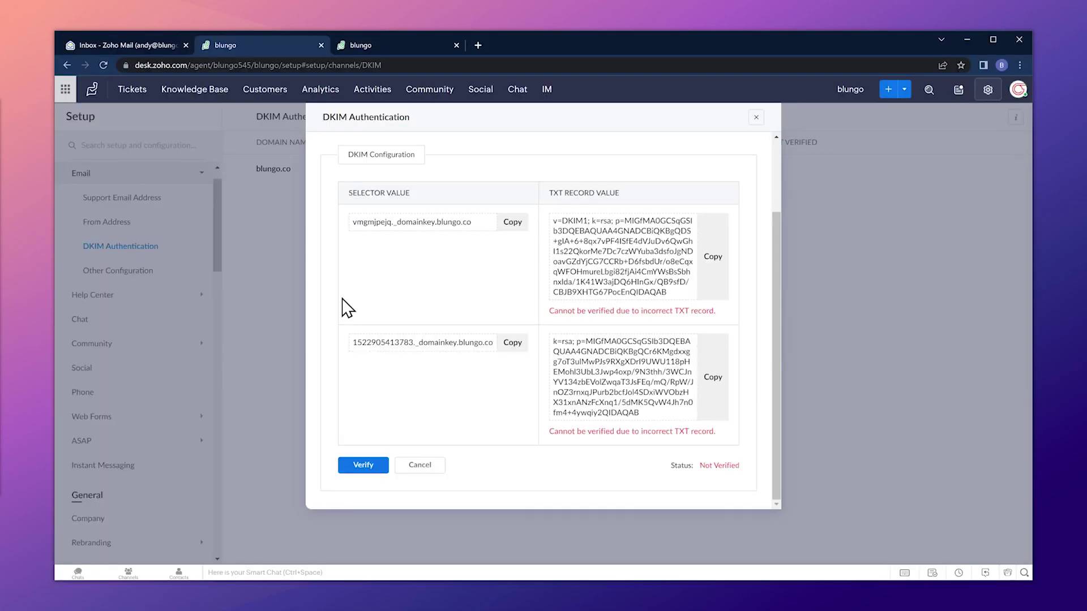
click(716, 263)
key(alt+Tab)
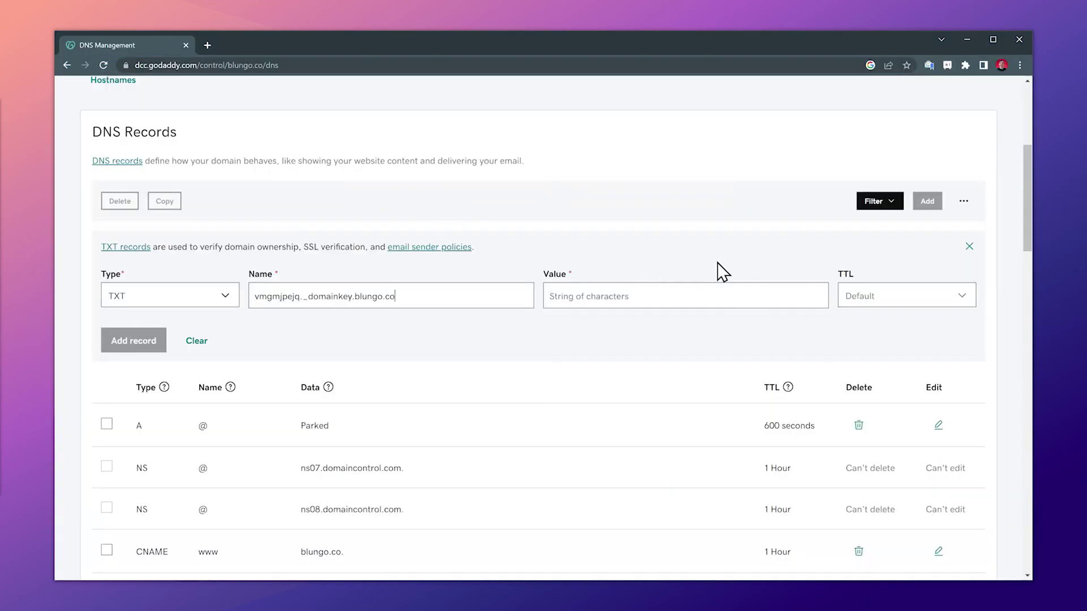
click(669, 289)
key(ctrl+v)
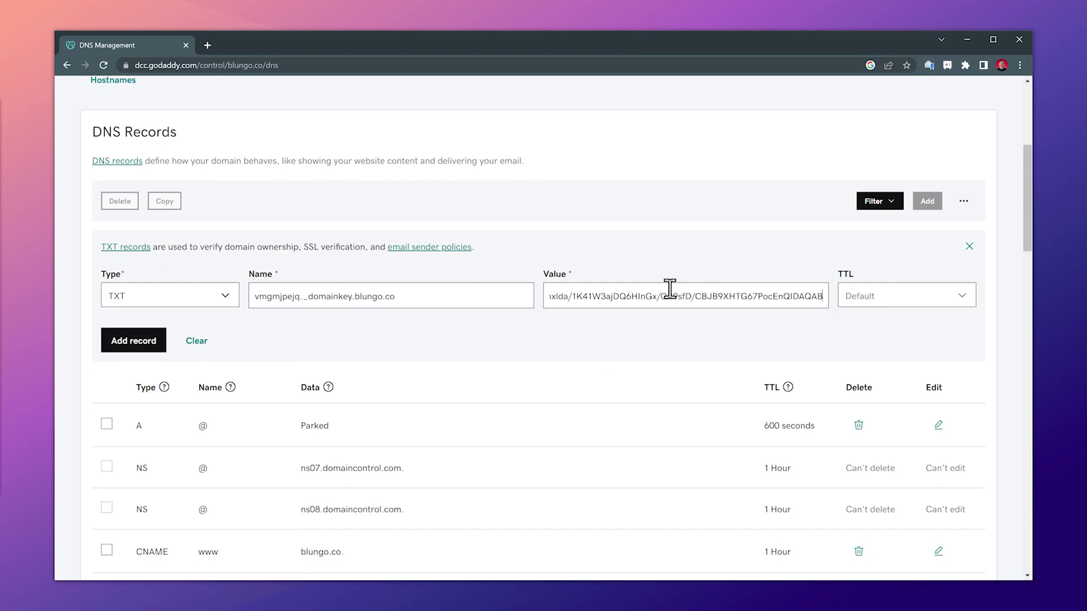
click(155, 342)
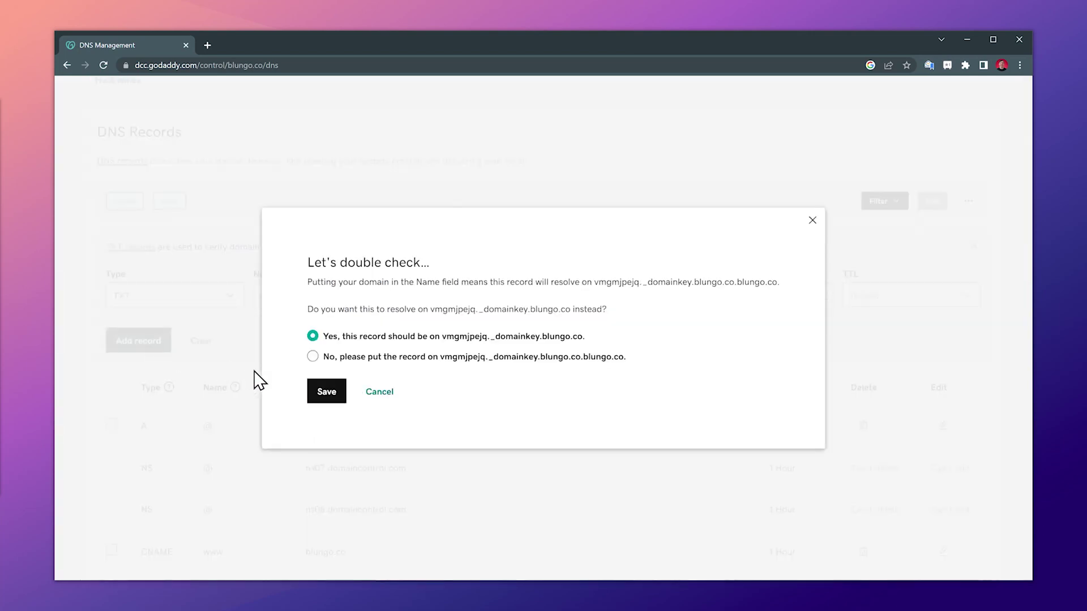
click(320, 394)
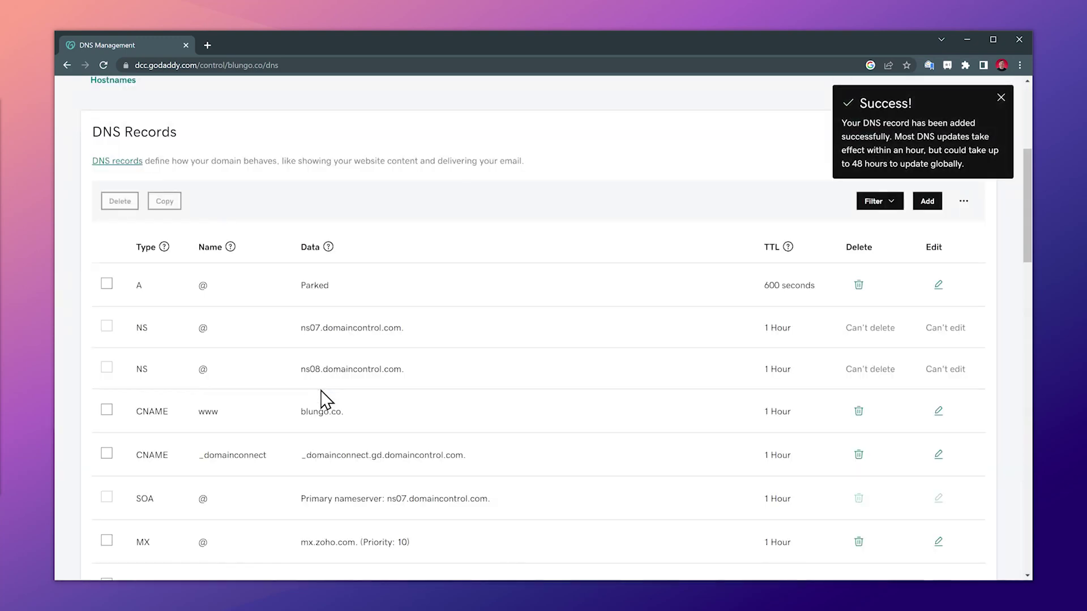
Copy Zoho Desk's second DKIM selector and start a GoDaddy TXT record named 1522905413783._domainkey.blungo.co
key(alt+Tab)
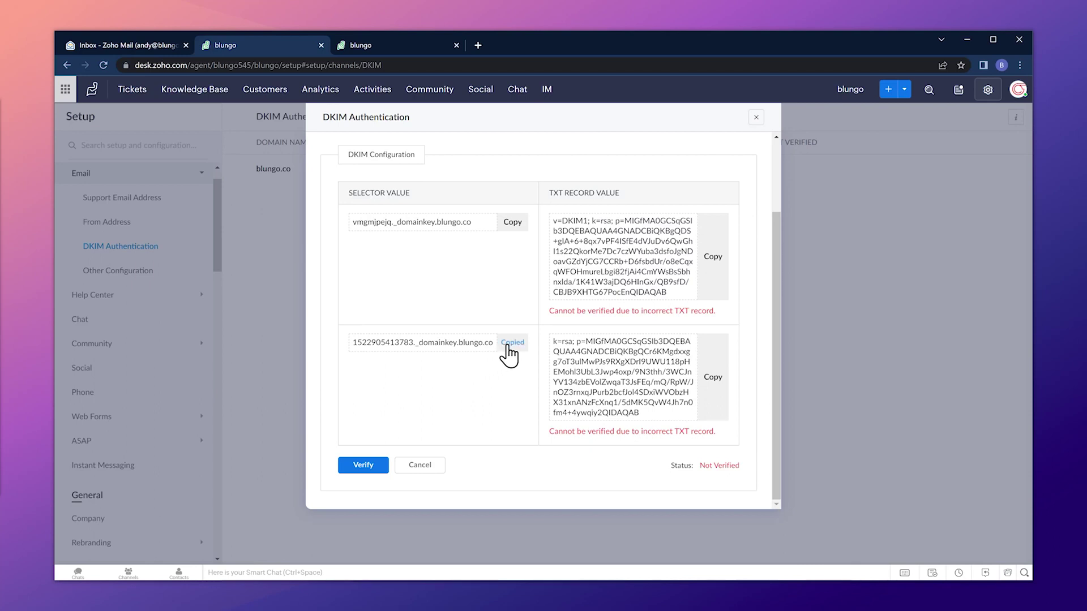
key(alt+Tab)
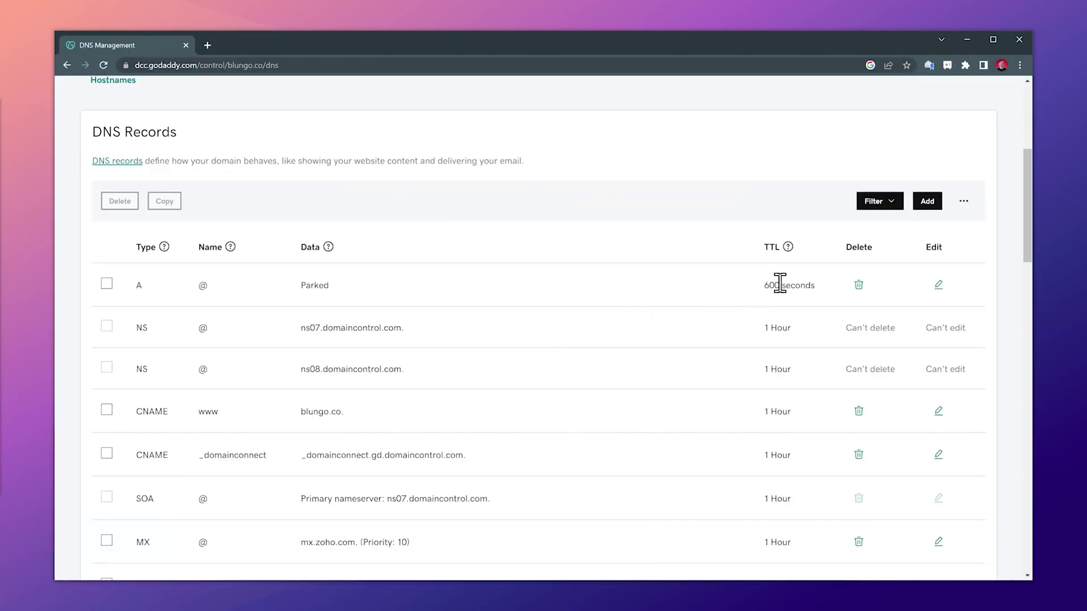
click(926, 203)
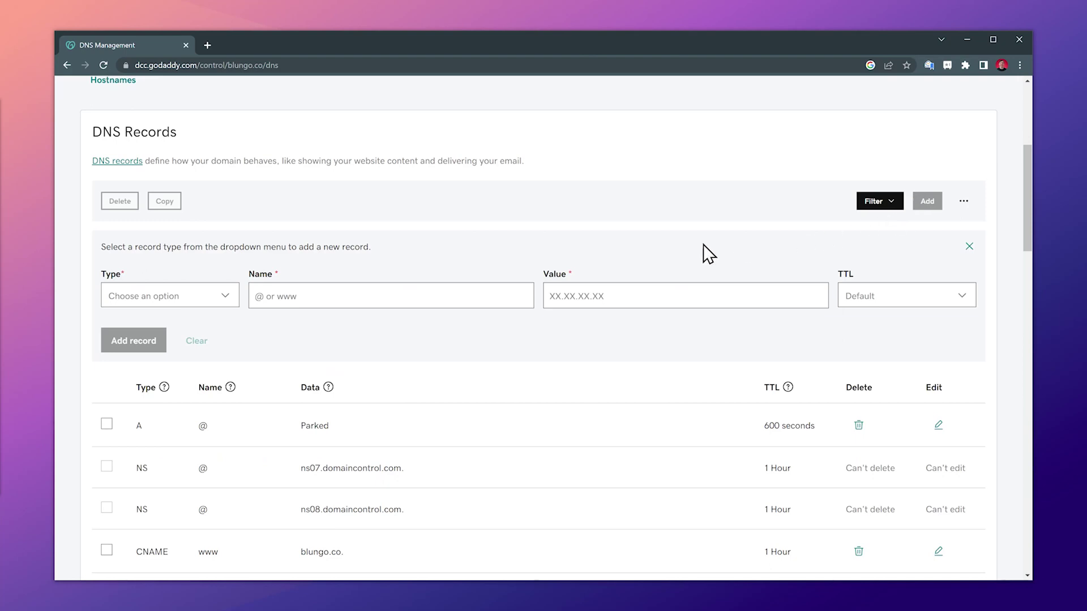
click(220, 306)
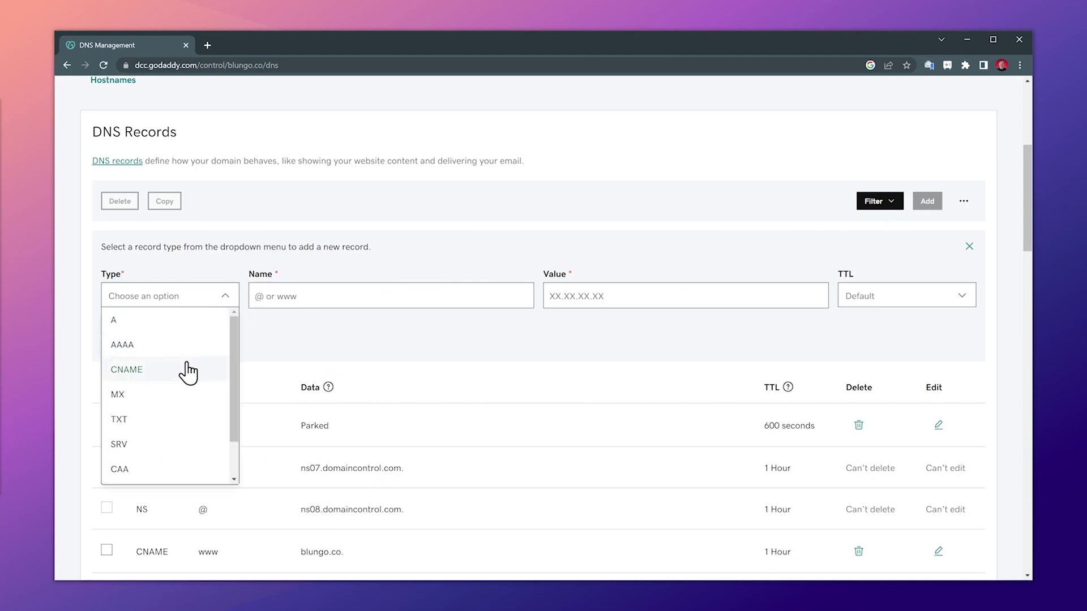
click(176, 418)
click(315, 295)
key(ctrl+v)
Try to save the second selector's record with its TXT value copied from Zoho Desk, and close the new-record form
key(alt+Tab)
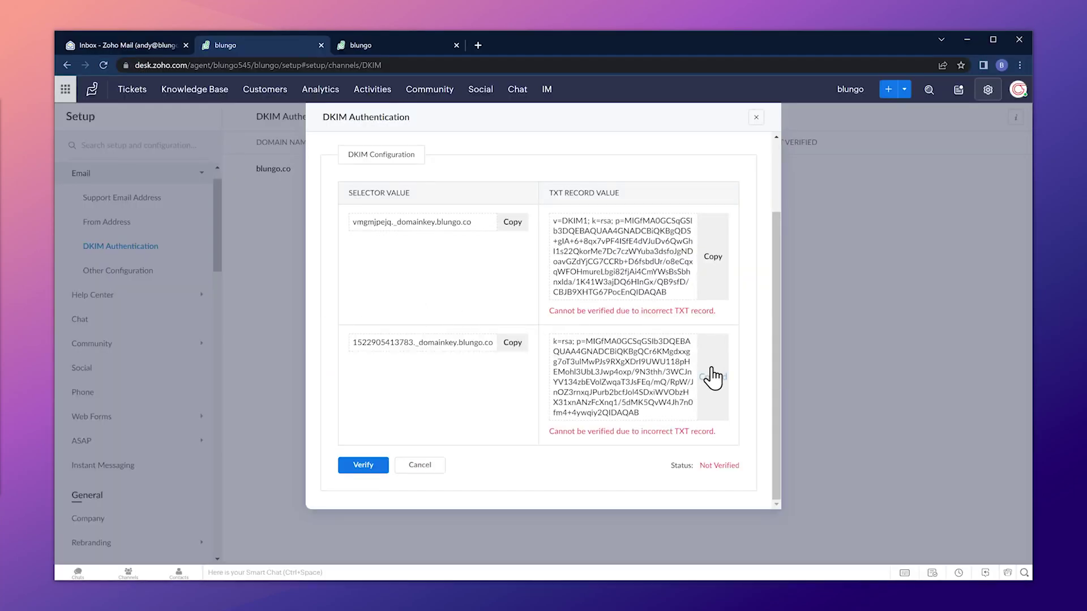
key(alt+Tab)
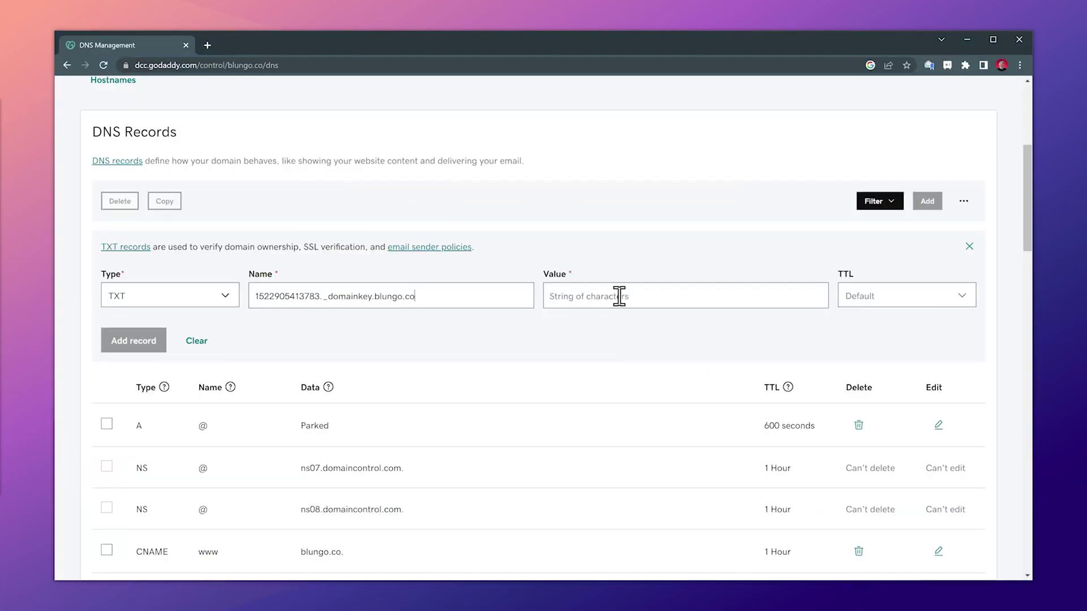
key(ctrl+v)
click(156, 342)
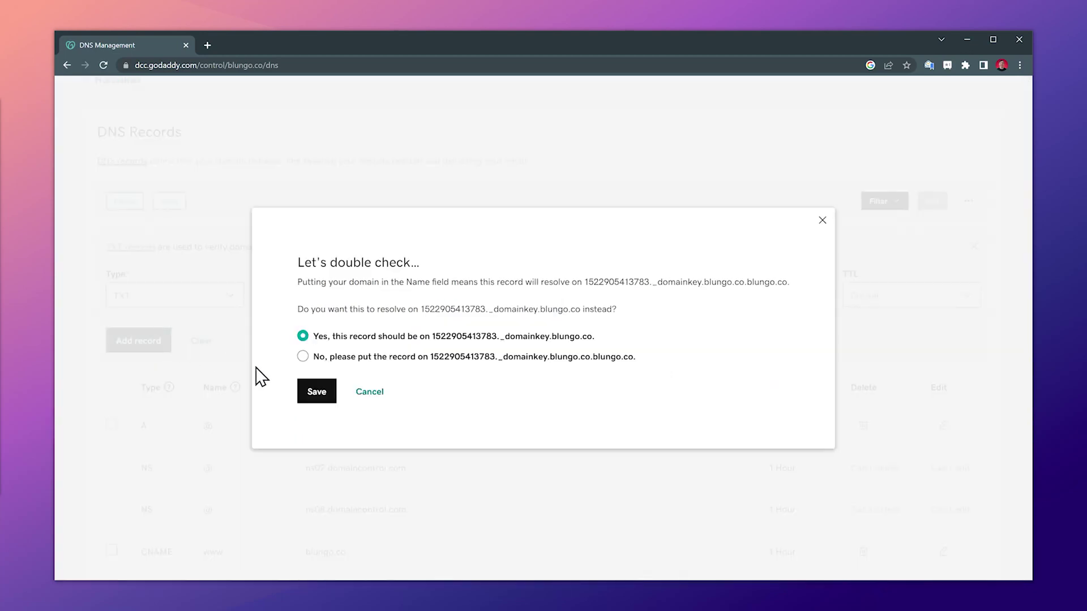
click(316, 391)
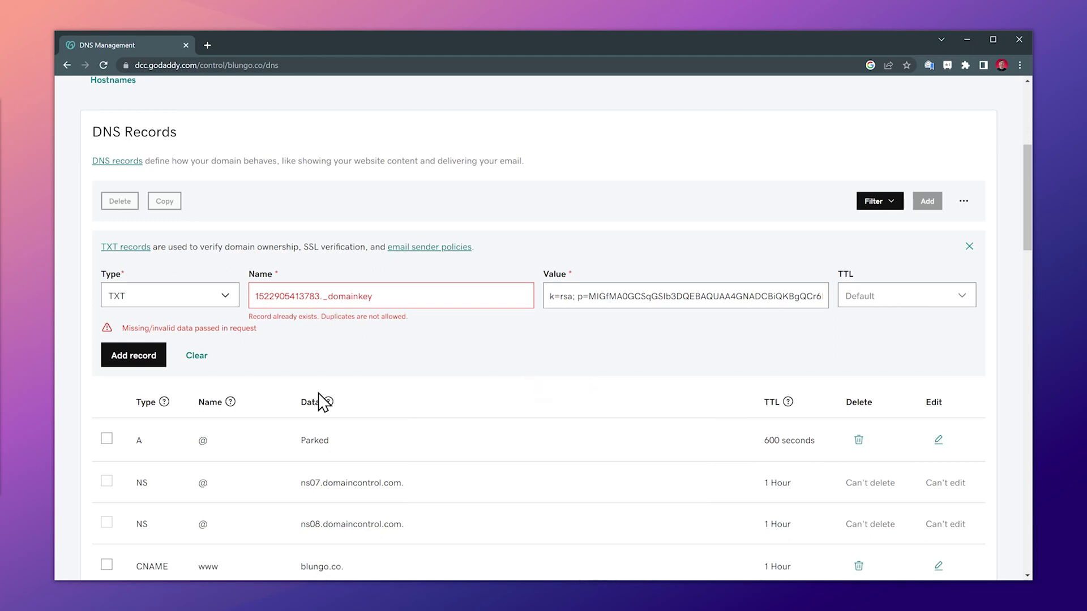
click(968, 247)
Return to Zoho Desk and run the DKIM verification for blungo.co
key(alt+Tab)
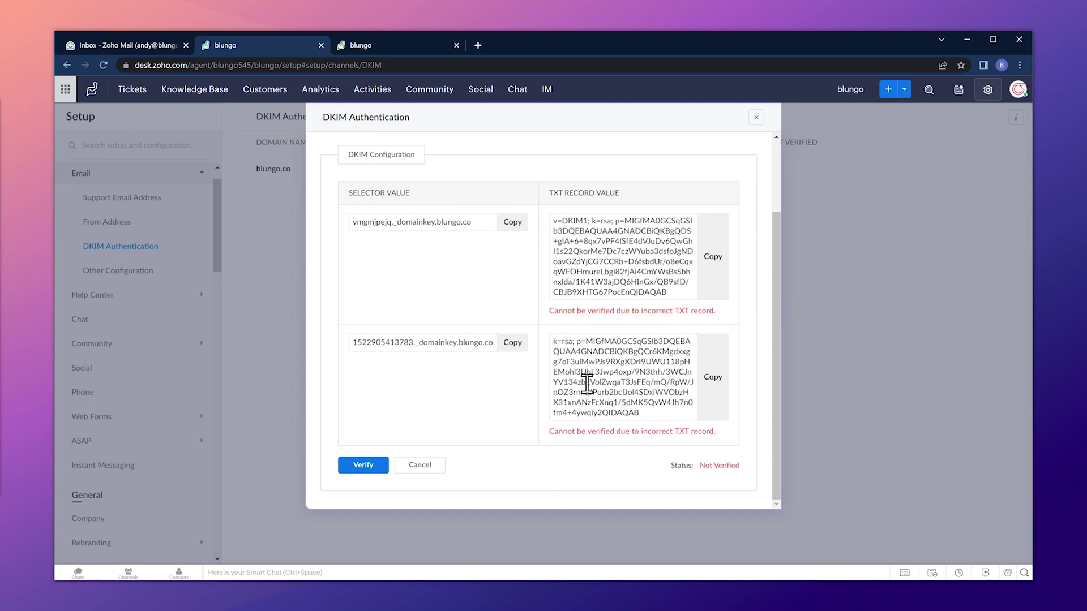
click(365, 465)
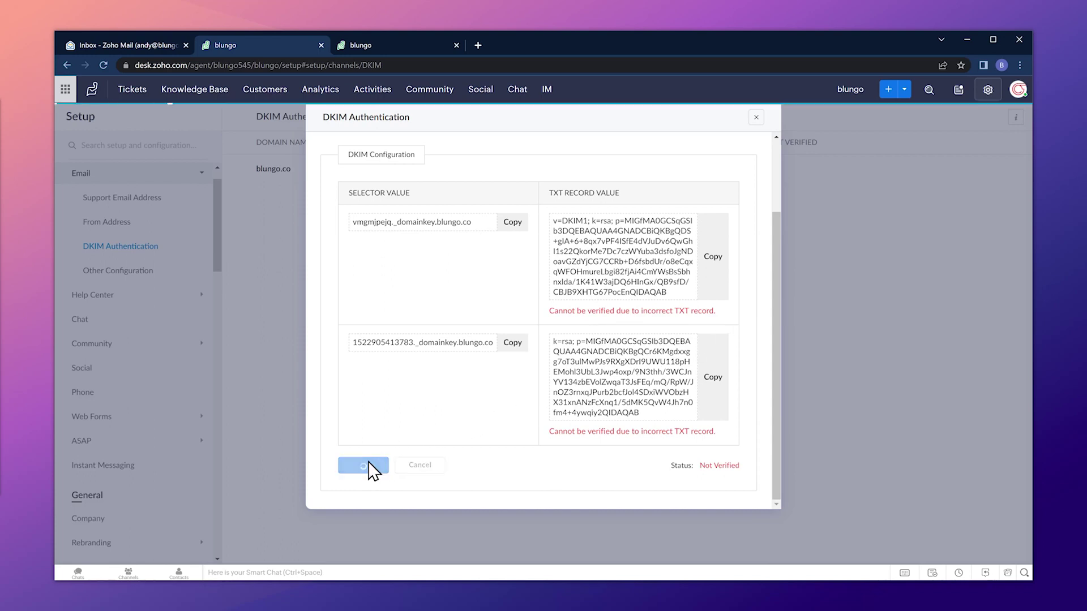